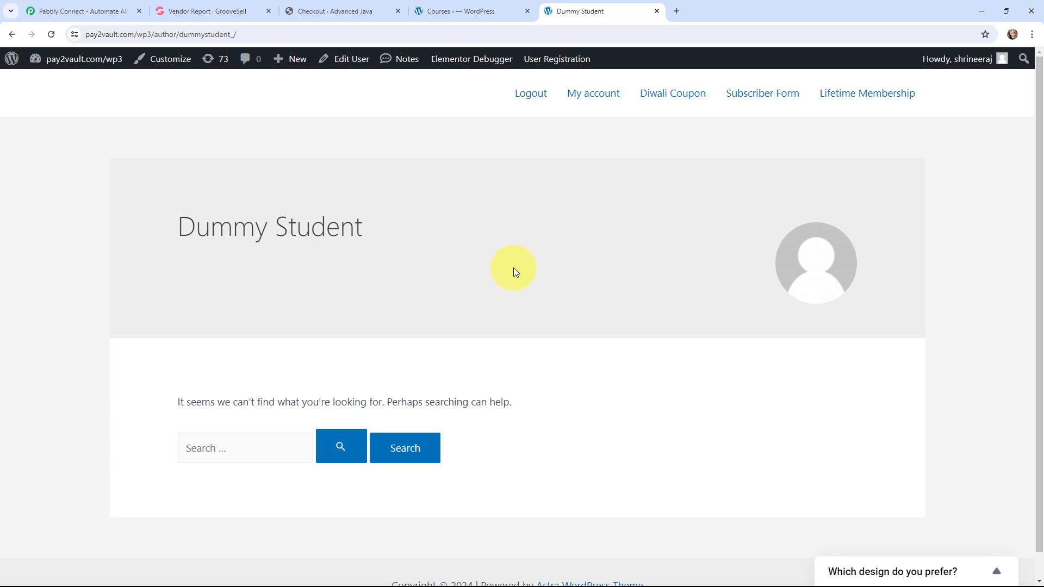
Step: Switch to the Pabbly website, sign in to the account and open the Pabbly Connect dashboard
click(32, 12)
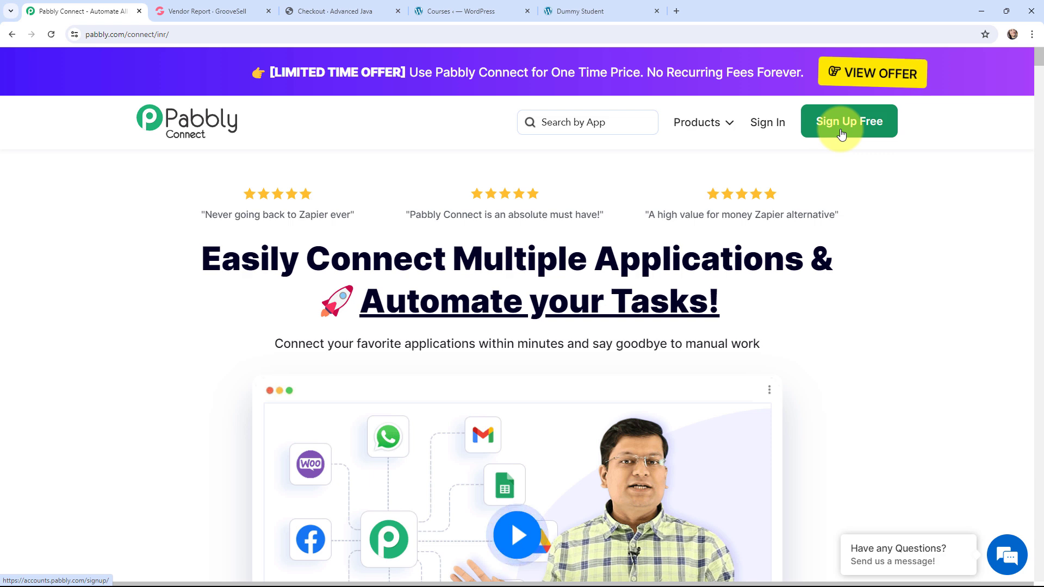
click(767, 124)
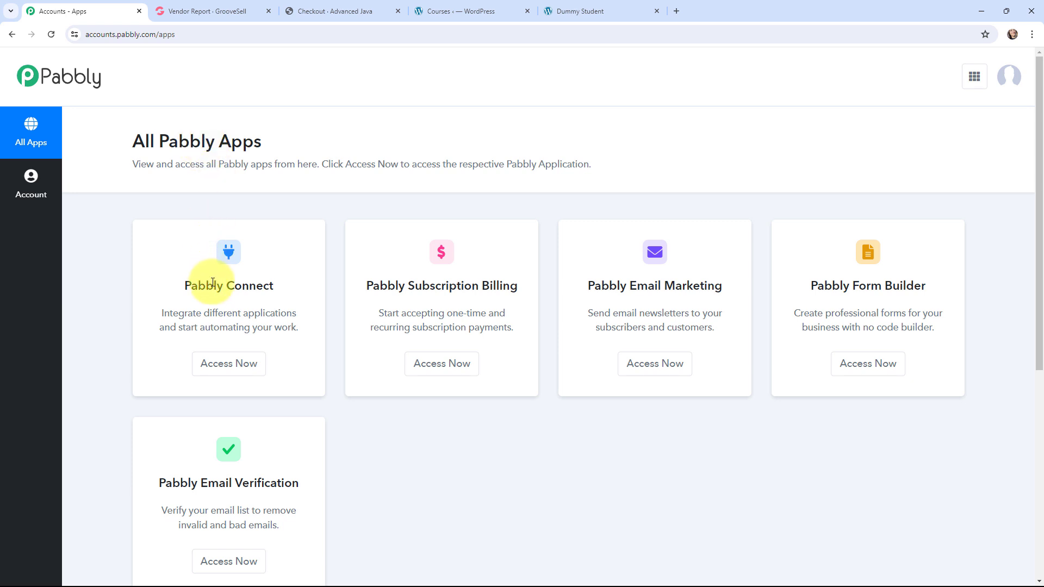
click(224, 365)
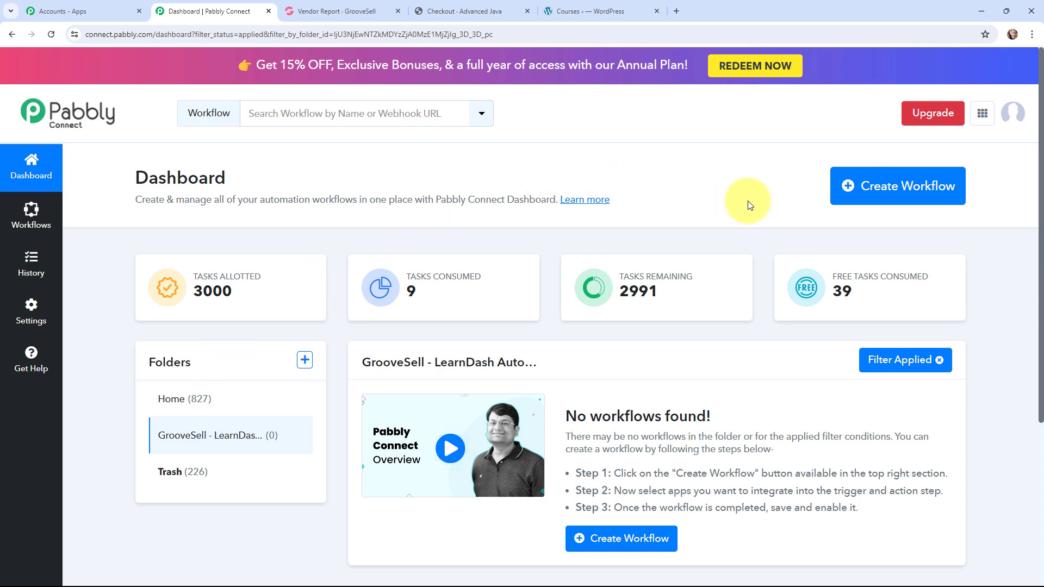
Step: Create a workflow named "Enroll LearnDash User on GrooveSell Purchase" in the GrooveSell - LearnDash Automation folder
click(884, 188)
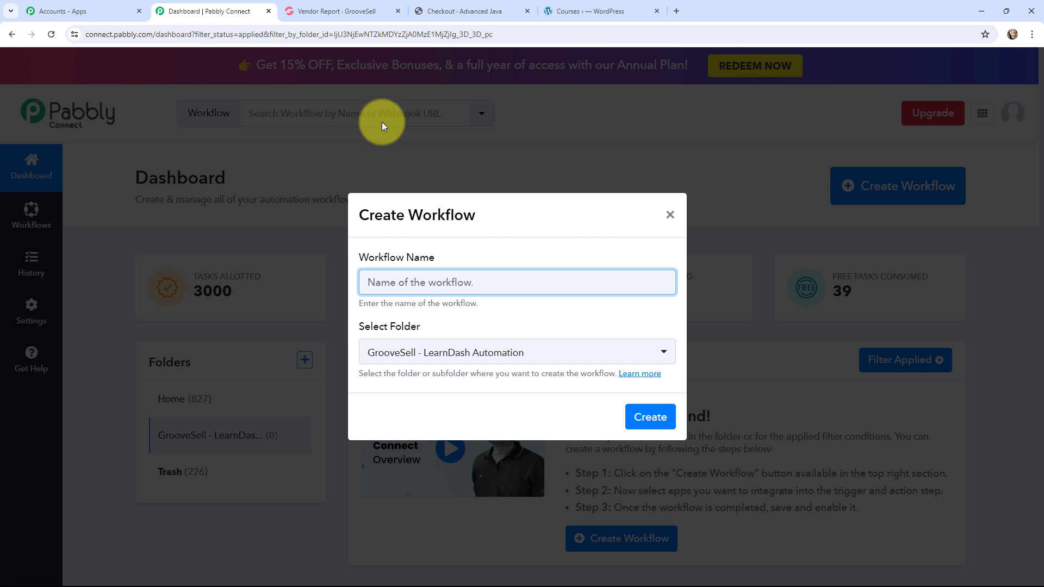
text(Enroll LearnDash User on GrooveSell Purchase)
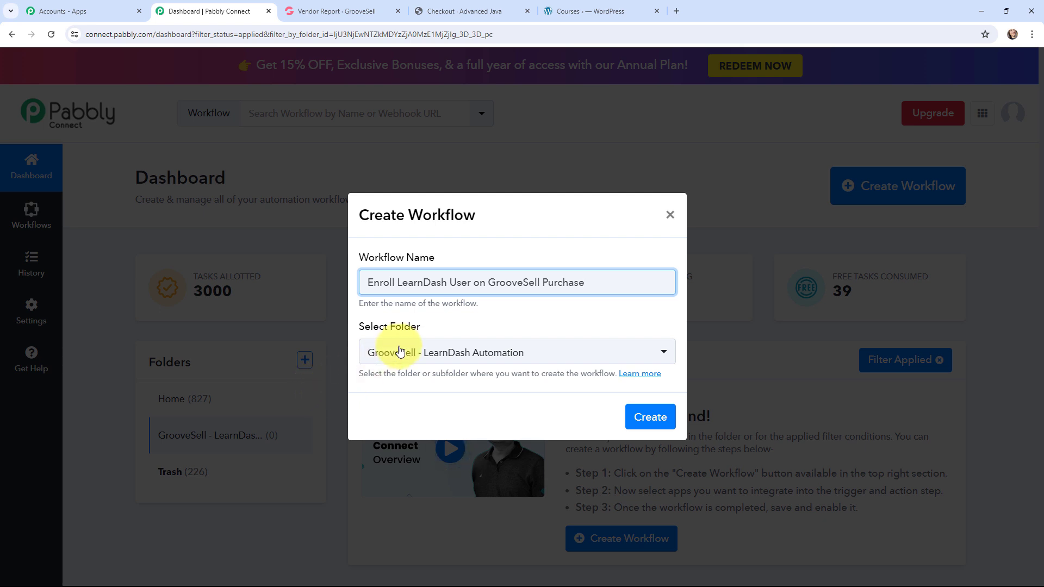
click(640, 418)
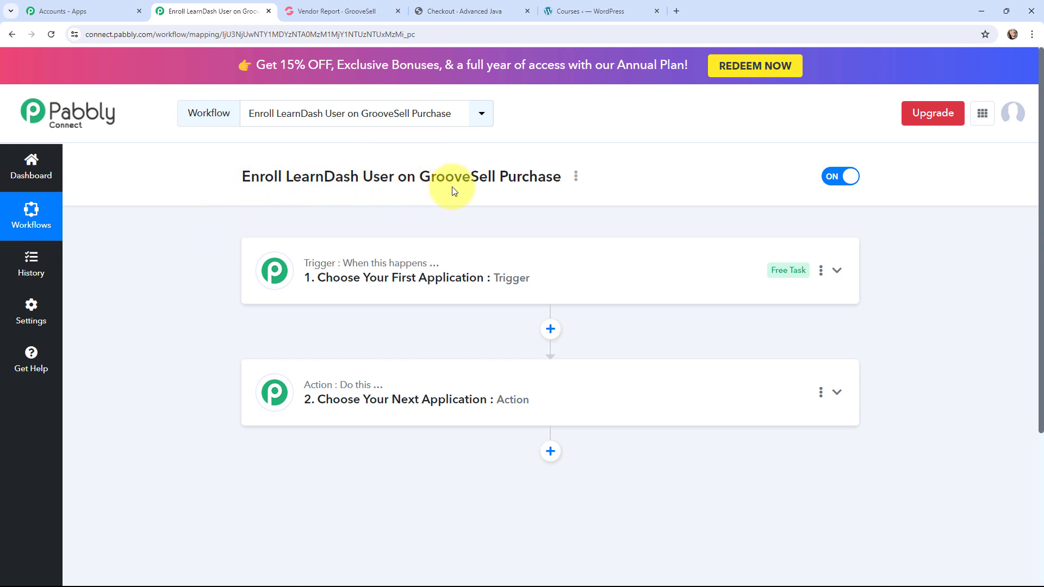
Step: Set the workflow's trigger application to GrooveSell with the Product Purchased event, and collapse the trigger
click(265, 253)
click(325, 345)
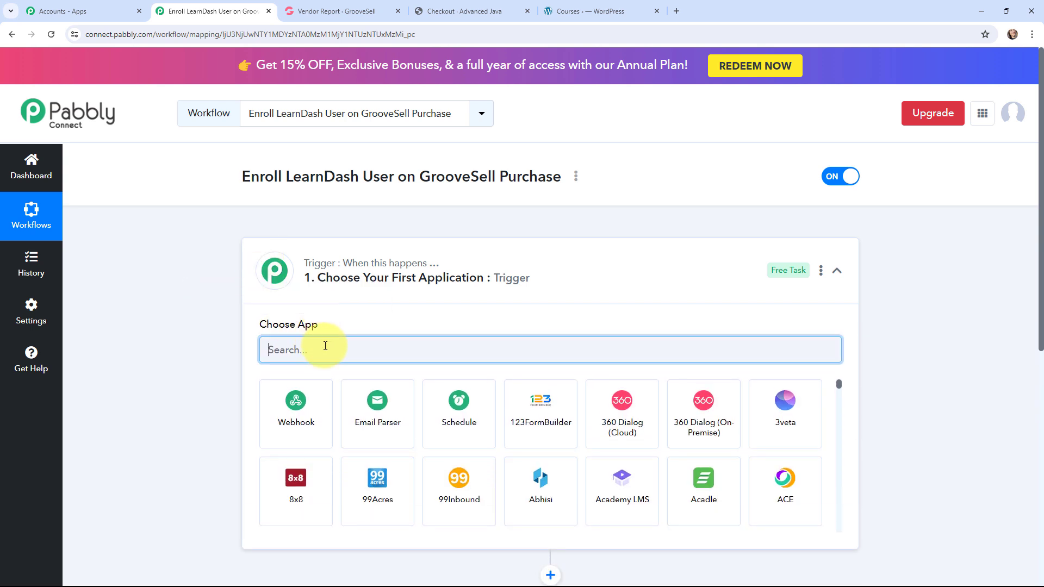
text(gro)
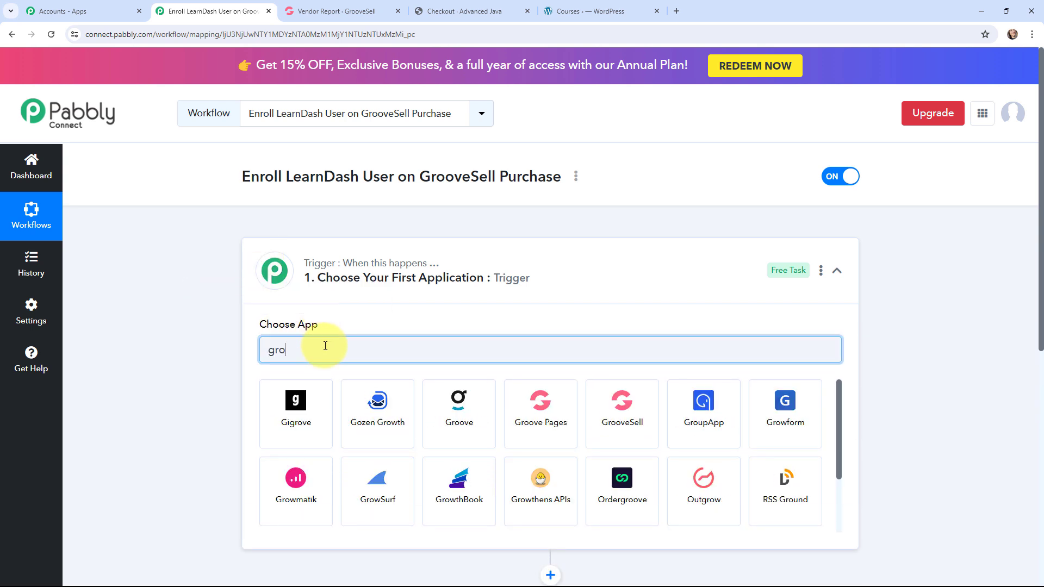
text(oves)
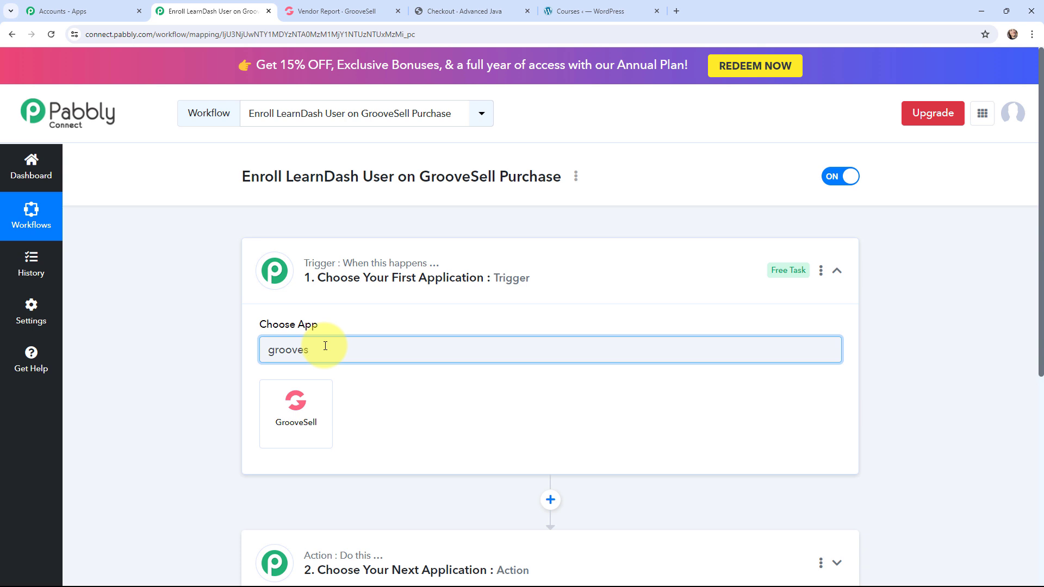
click(299, 408)
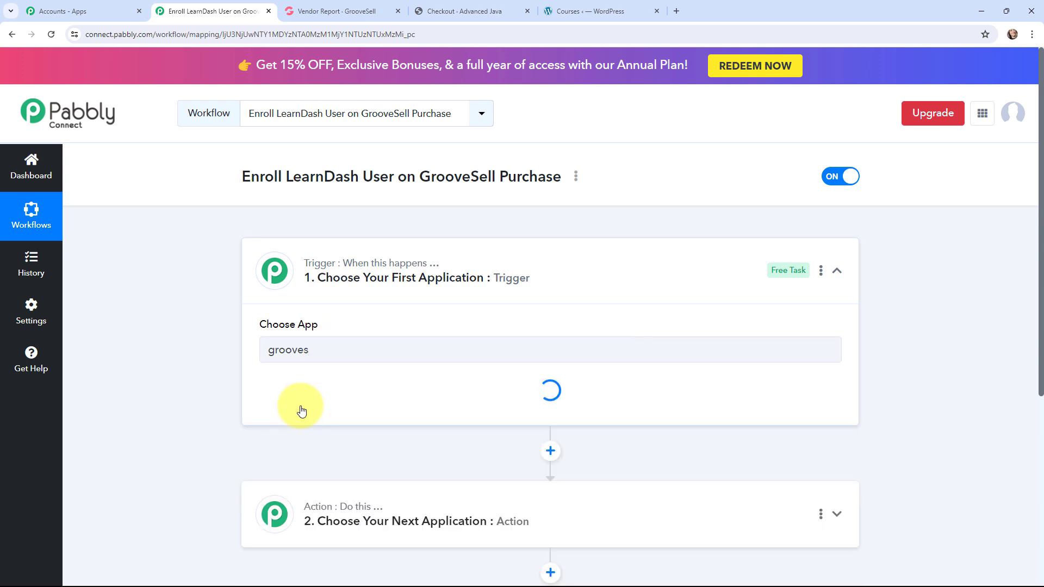
click(299, 406)
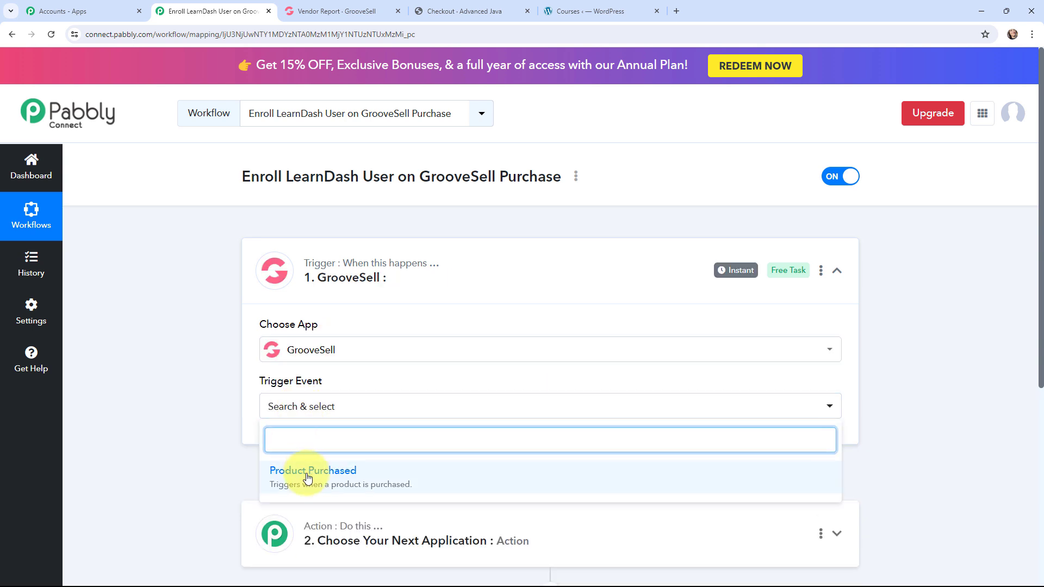
click(410, 479)
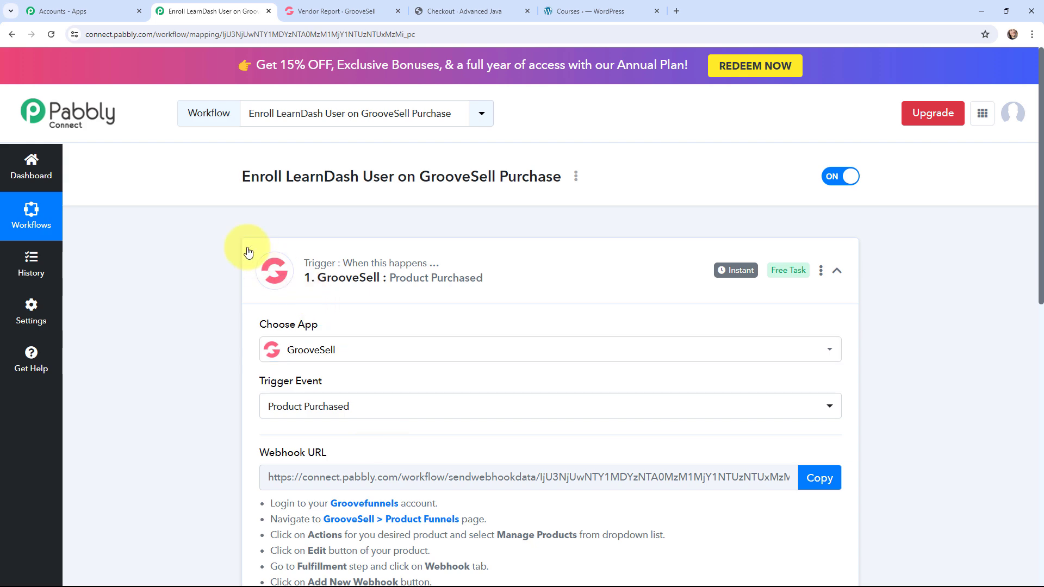
click(248, 252)
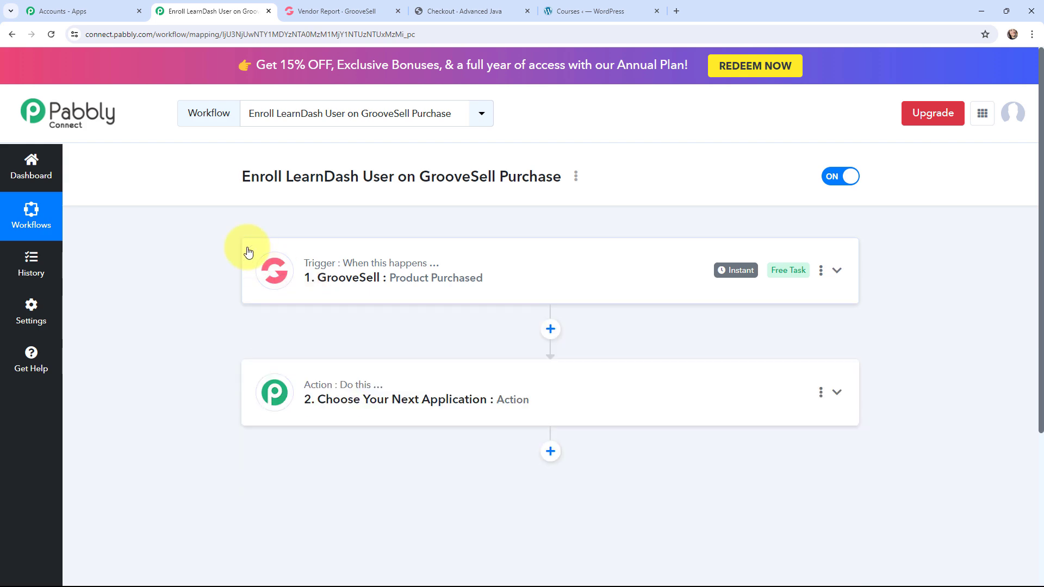
Step: Set the first action application to WordPress with the Create a User event, and collapse the action
click(267, 386)
scroll(261, 380, down, 4)
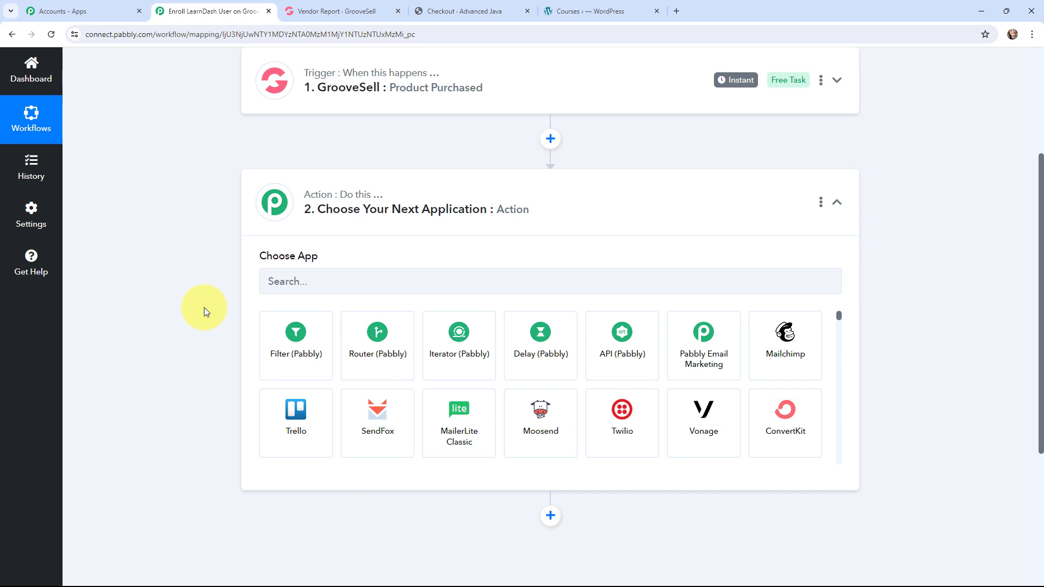
click(303, 282)
text(w)
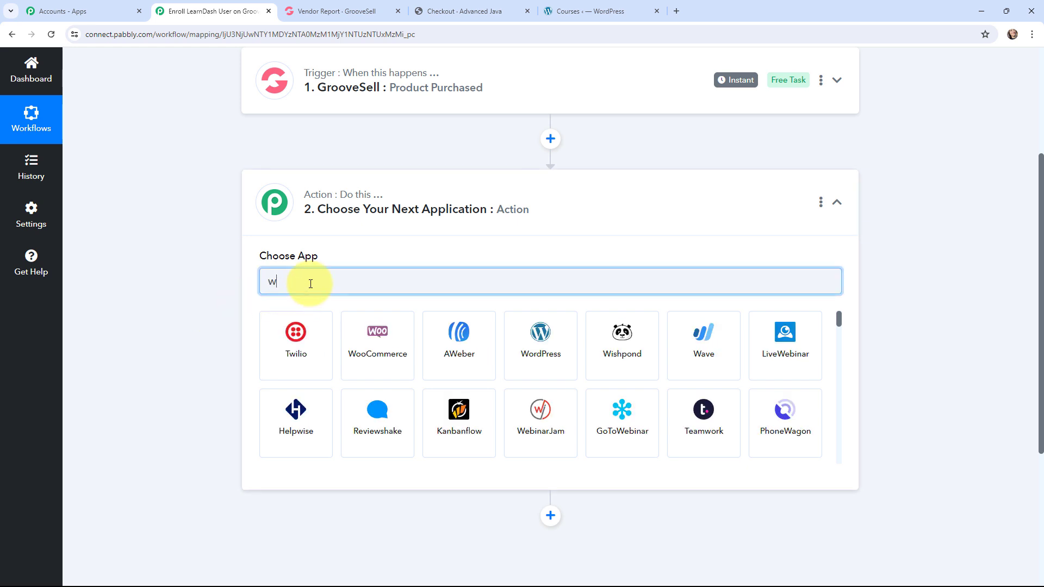
text(ordpres)
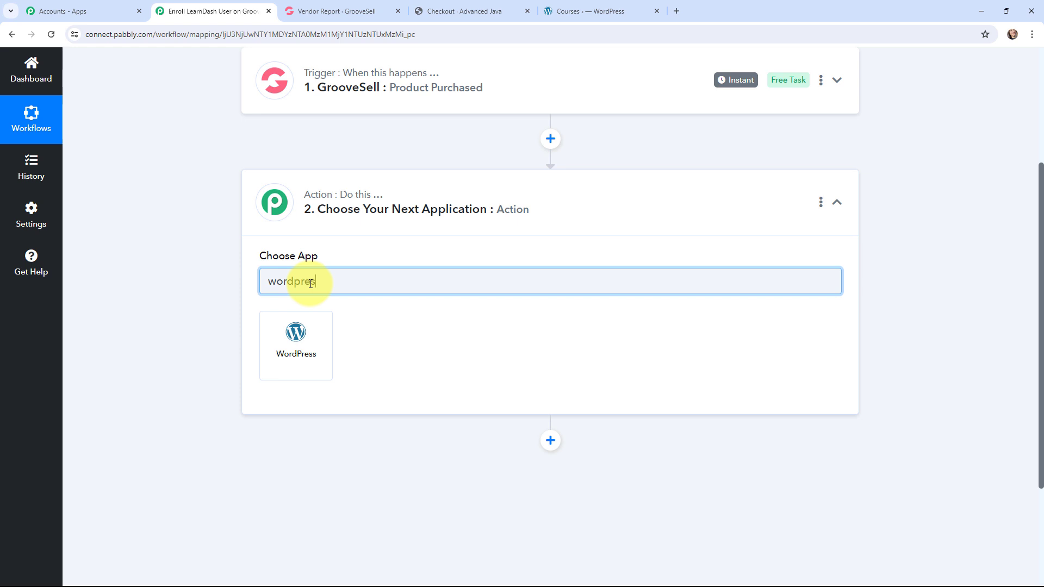
text(s)
click(299, 334)
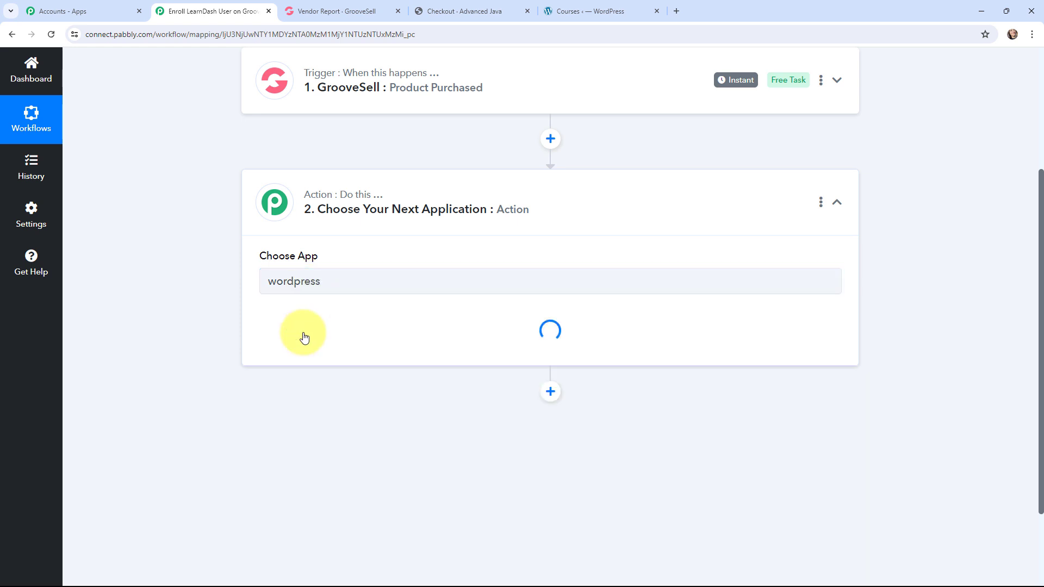
click(304, 337)
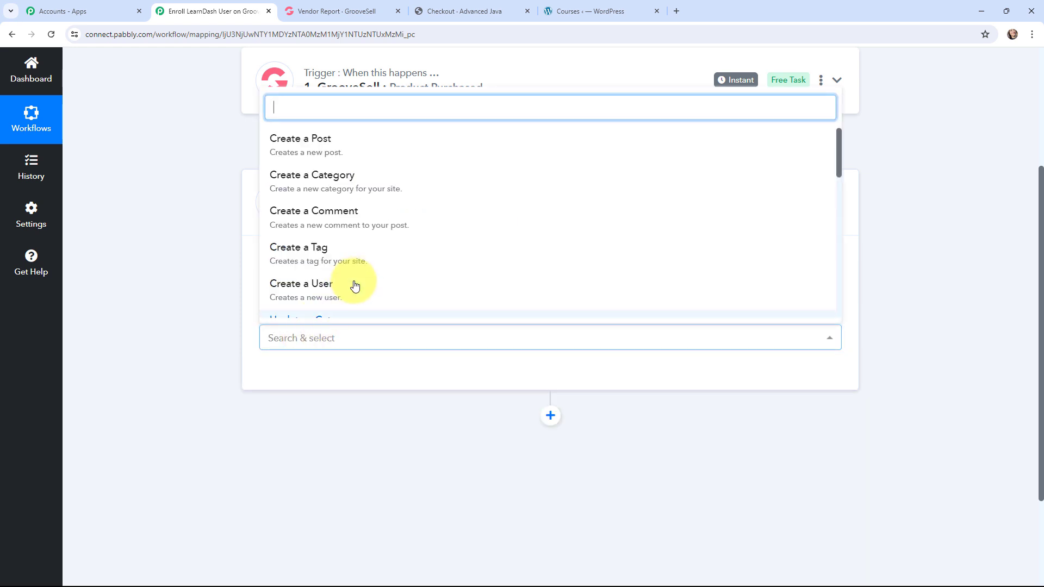
click(356, 283)
click(256, 196)
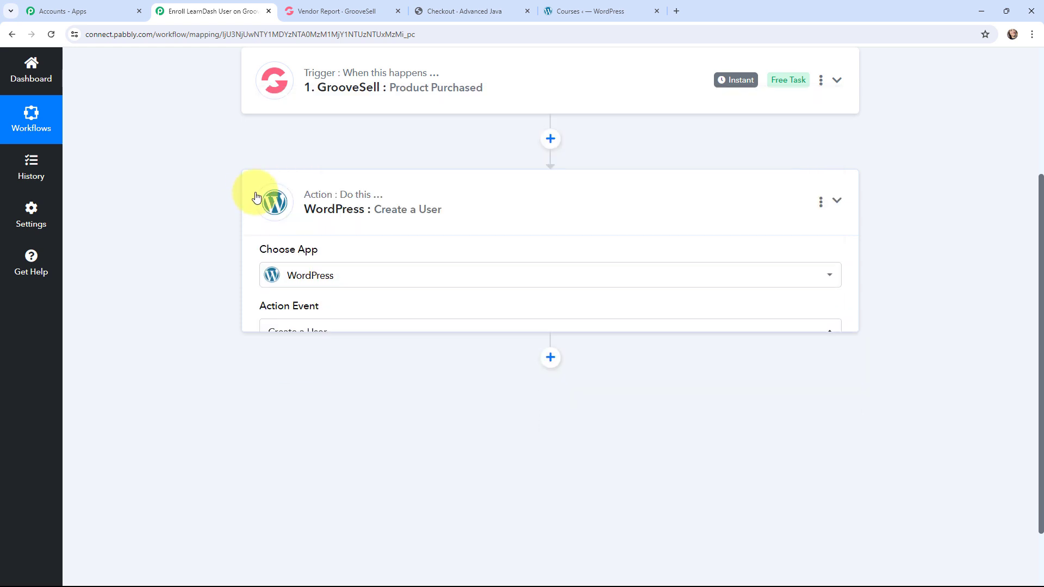
Step: Add another action after the WordPress one, using LearnDash with the Enroll Into Course event
click(550, 262)
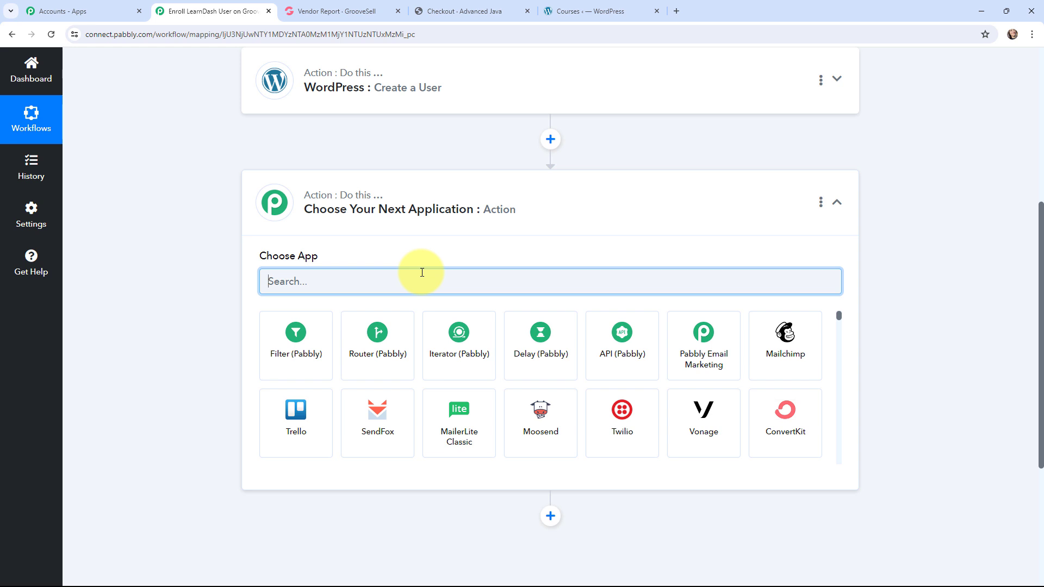
text(l)
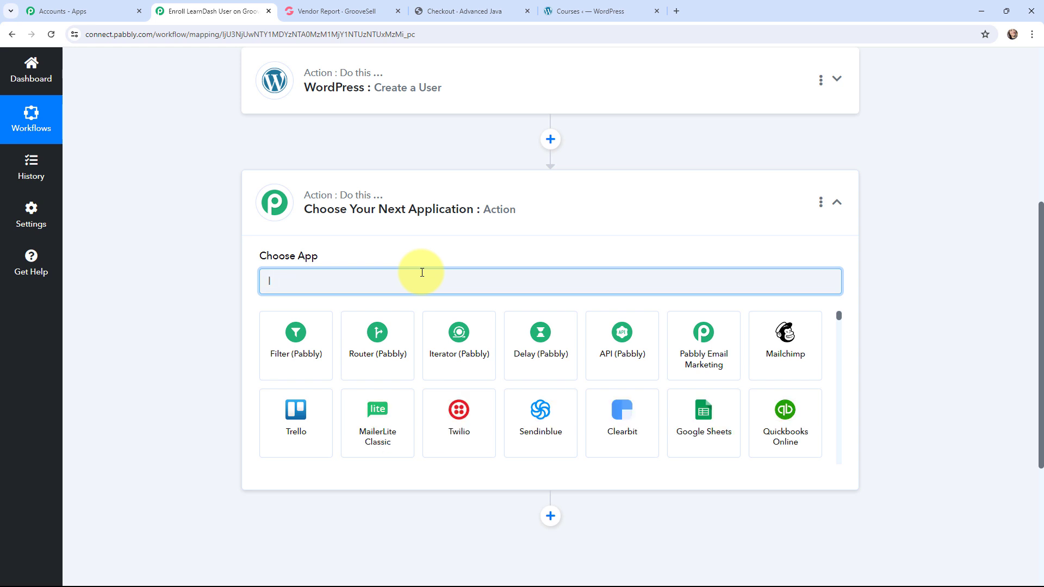
text(earnd)
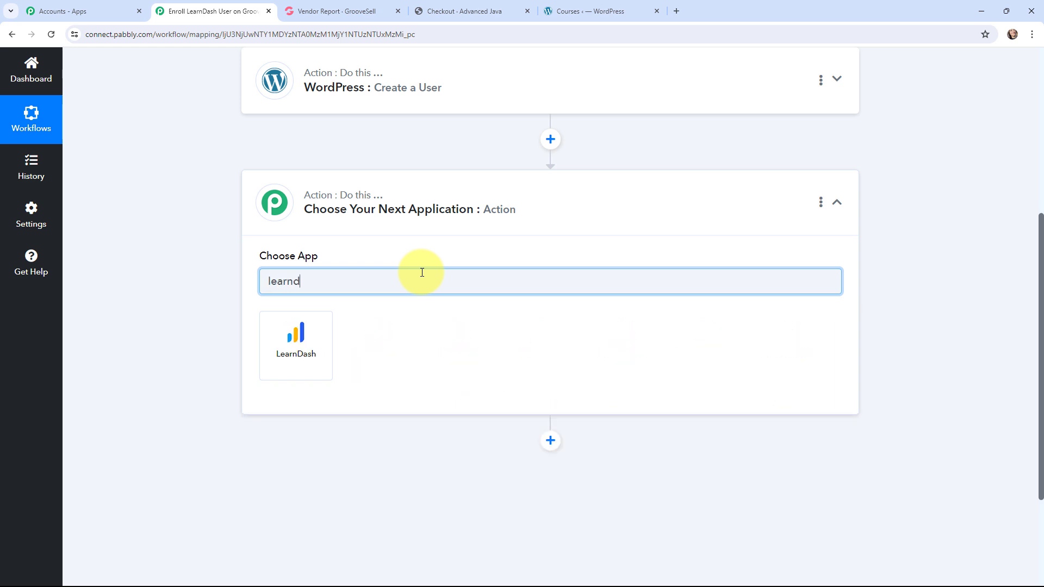
text(as)
click(294, 332)
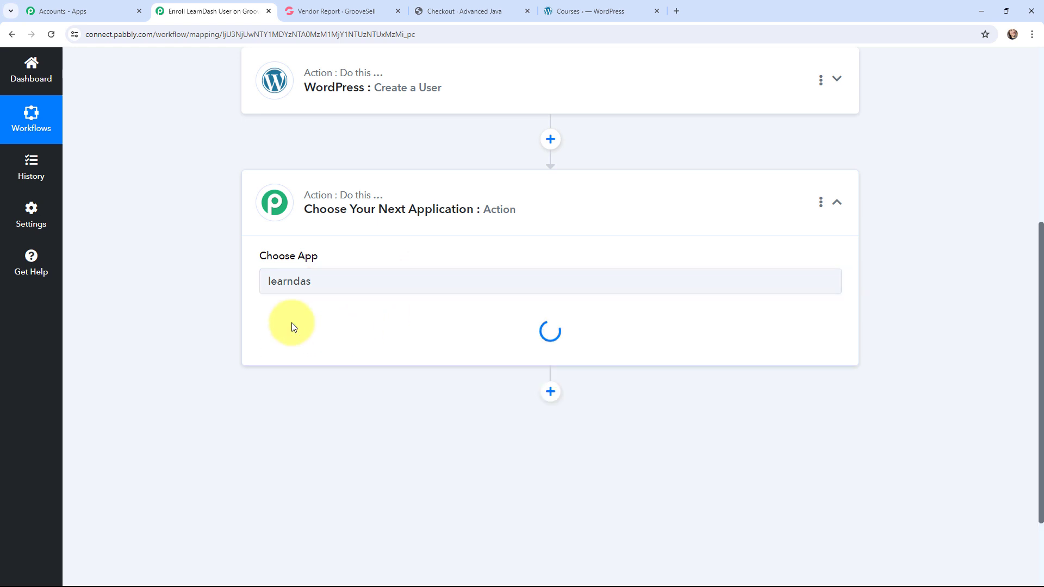
click(303, 335)
scroll(315, 239, down, 5)
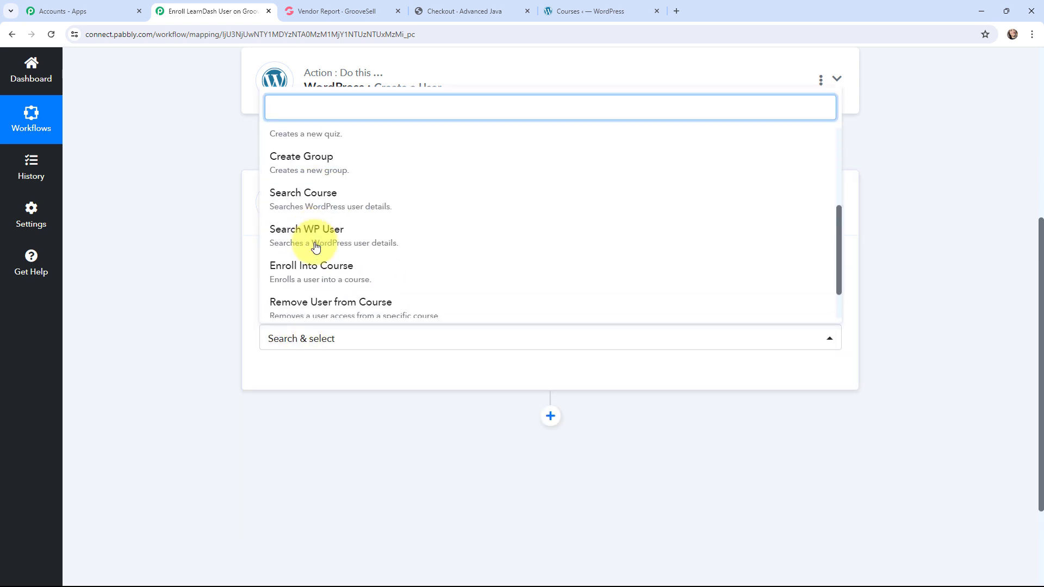
click(320, 236)
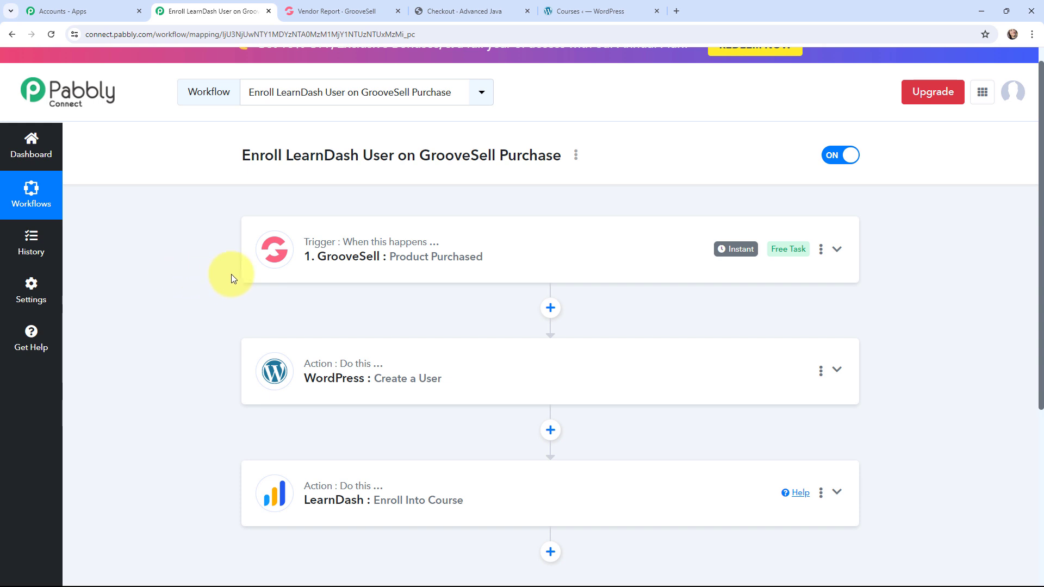
Step: Expand the GrooveSell trigger and review the setup instructions for its webhook URL
click(248, 258)
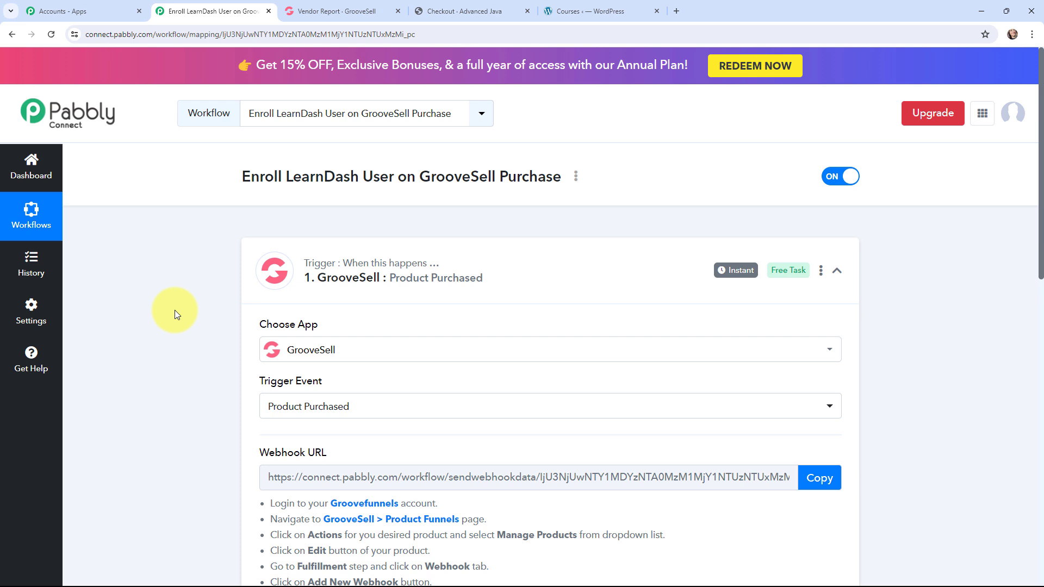
scroll(175, 310, down, 3)
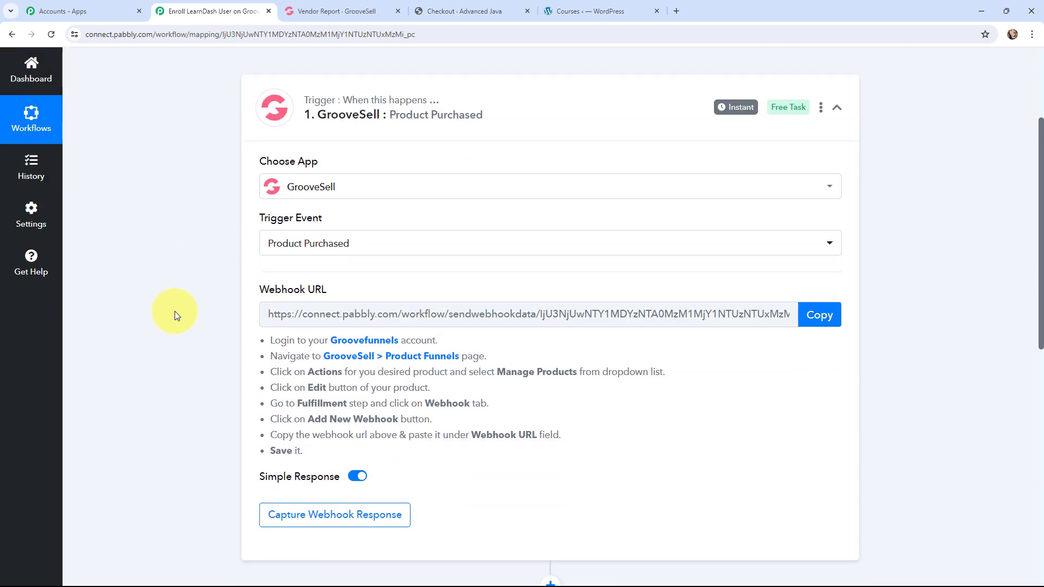
drag(255, 341, 314, 452)
click(194, 403)
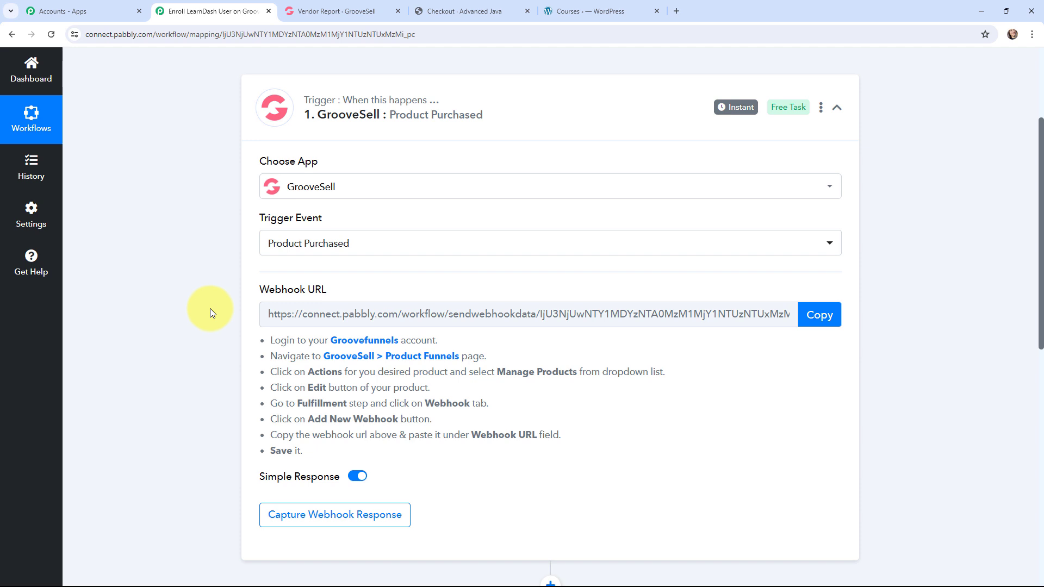
Step: Switch to GrooveSell and open the Java Course for Beginners product of the Advanced Java funnel for editing
click(294, 11)
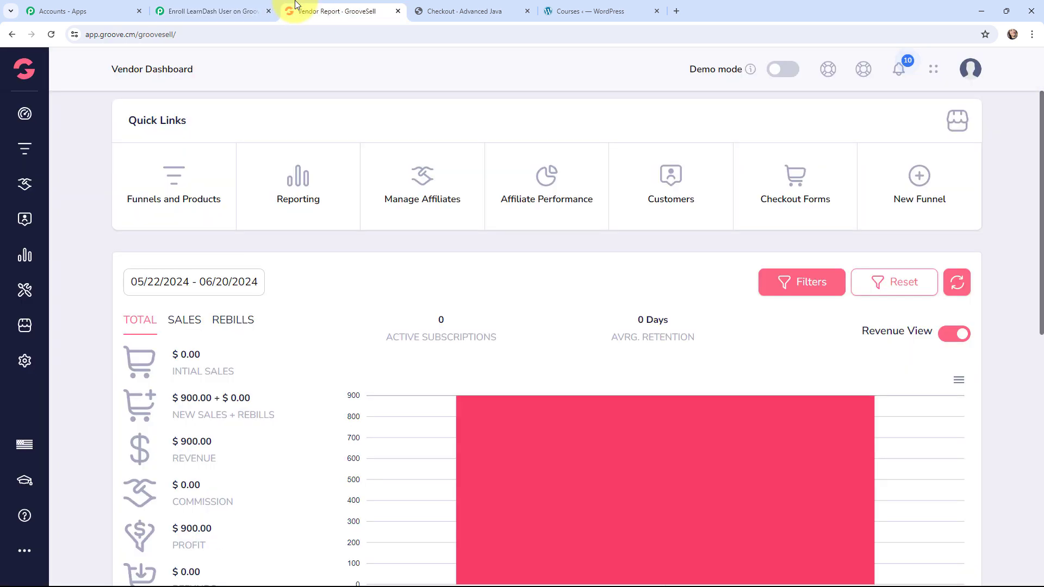
click(173, 172)
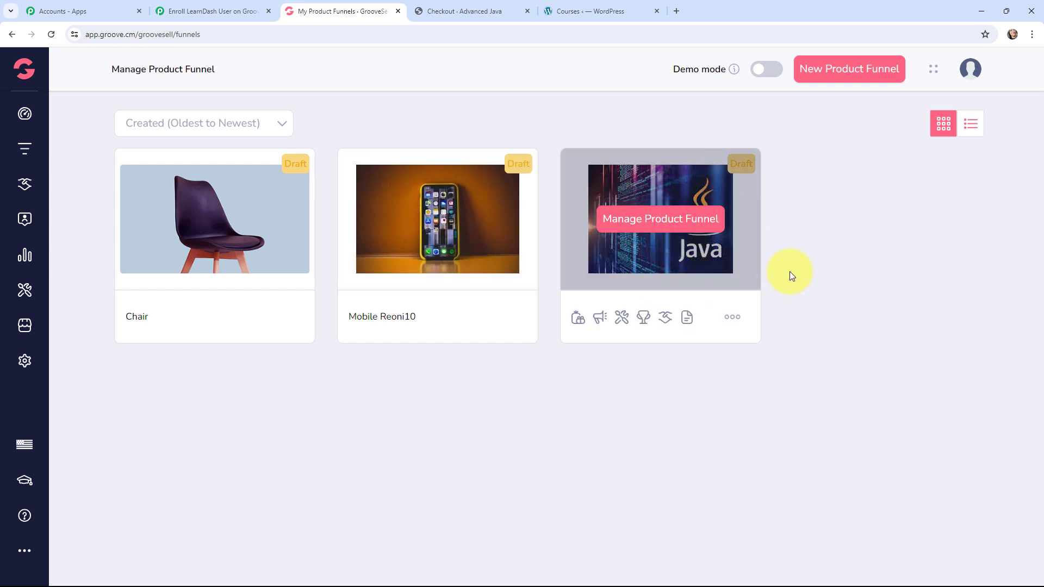
click(661, 223)
click(261, 223)
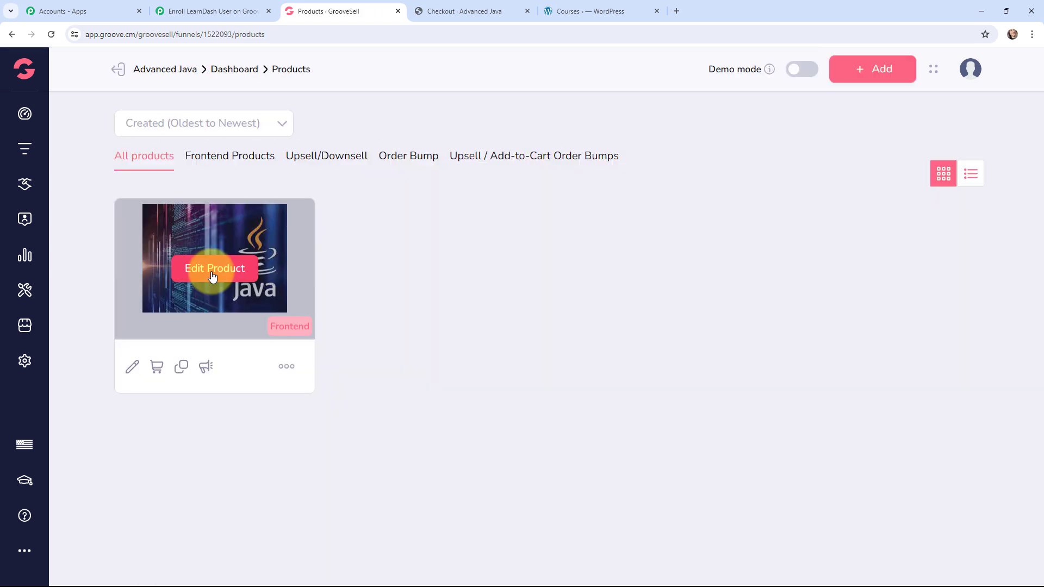
click(213, 276)
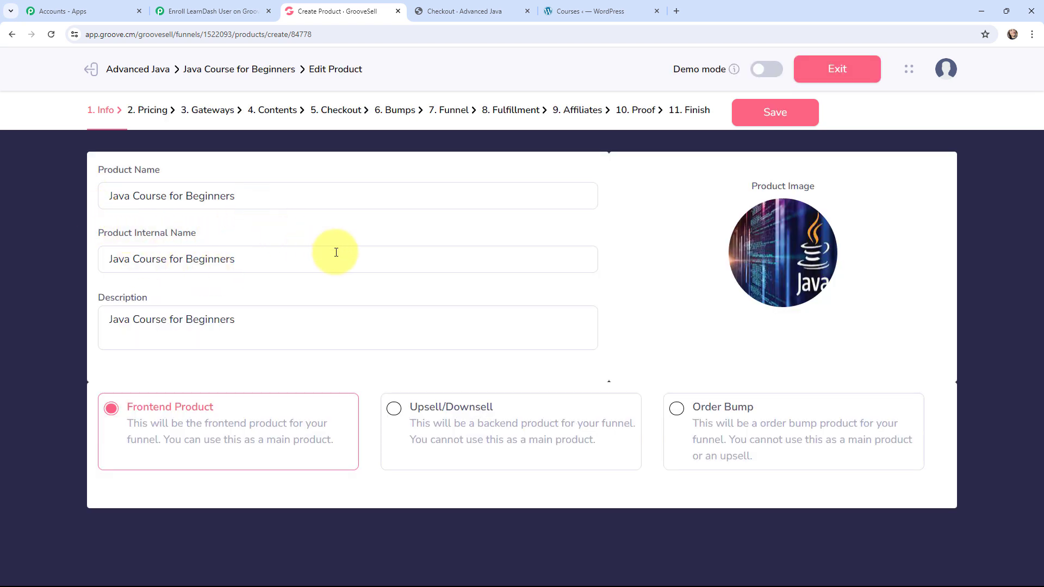
Step: In the product's fulfillment webhook settings, delete the existing webhook URL and add a new blank webhook entry
click(511, 111)
click(274, 233)
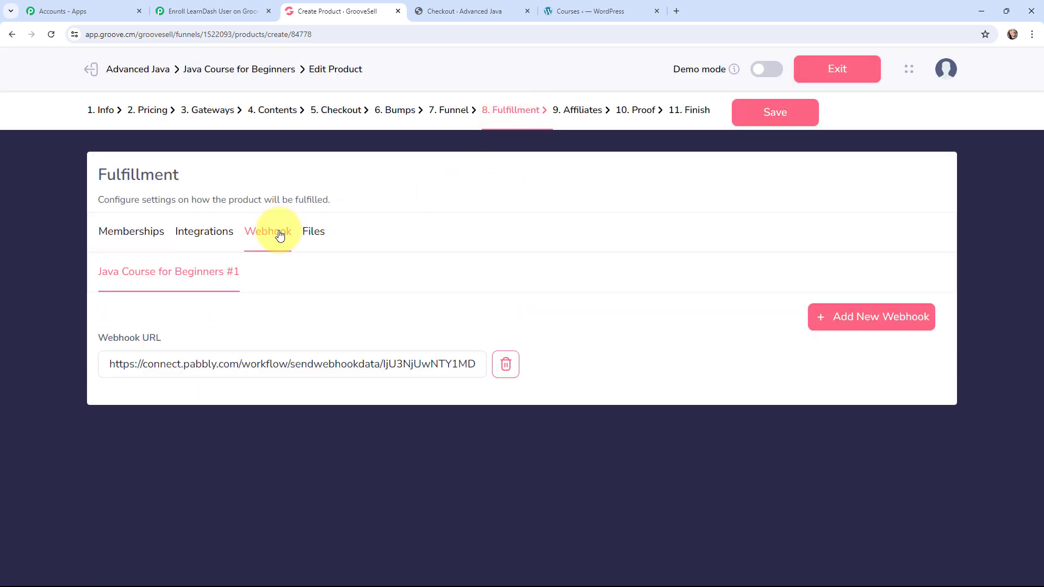
click(505, 367)
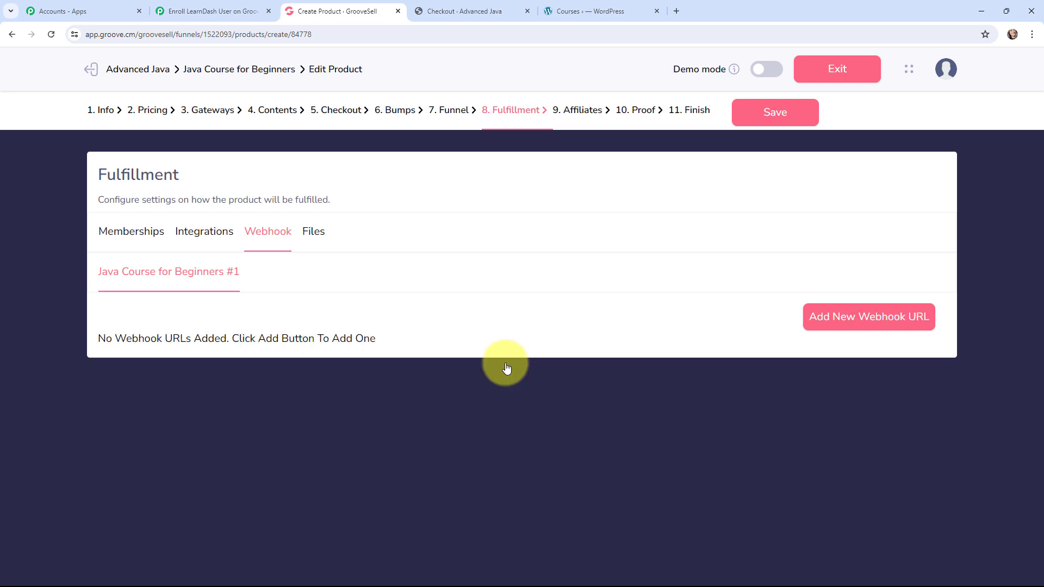
click(874, 319)
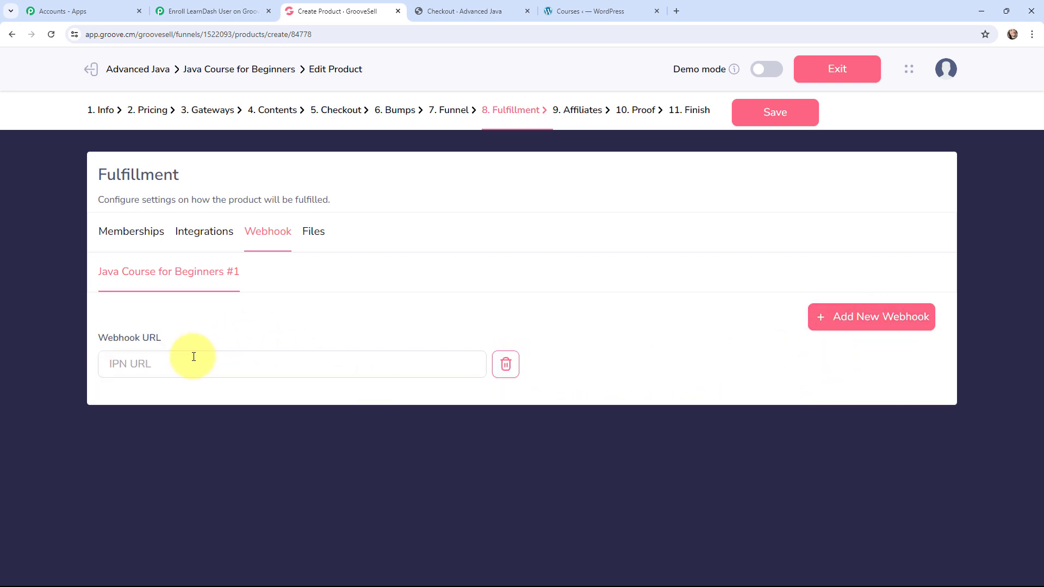
Step: Copy the GrooveSell trigger's webhook URL from Pabbly Connect into the product's new webhook entry in GrooveSell and save the product
click(209, 11)
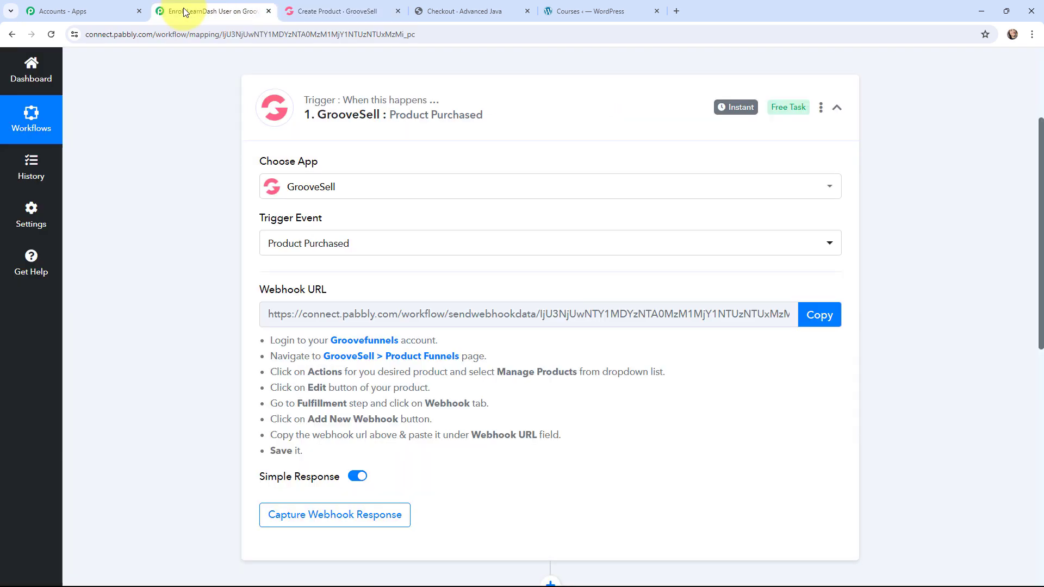
click(816, 315)
click(348, 11)
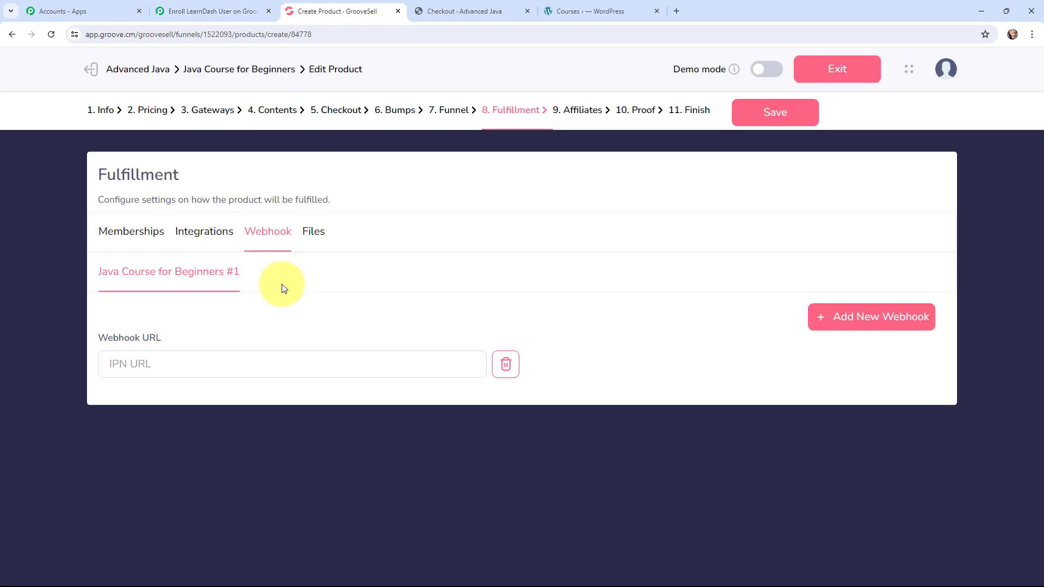
click(173, 359)
key(ctrl+v)
click(750, 116)
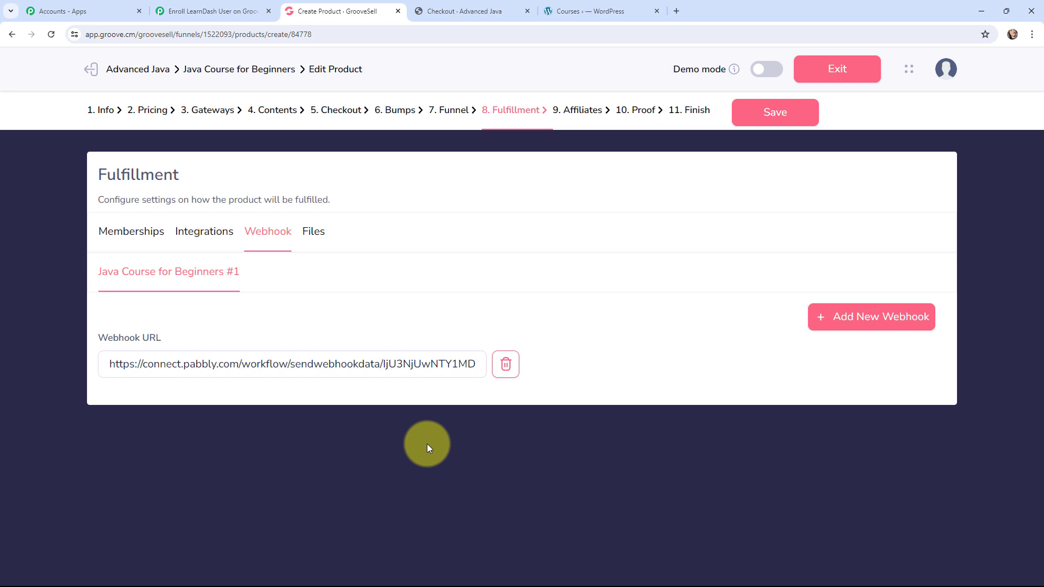
Step: Start capturing the webhook response in Pabbly Connect, and enter the customer's first and last name on the Java Course for Beginners checkout page
click(212, 11)
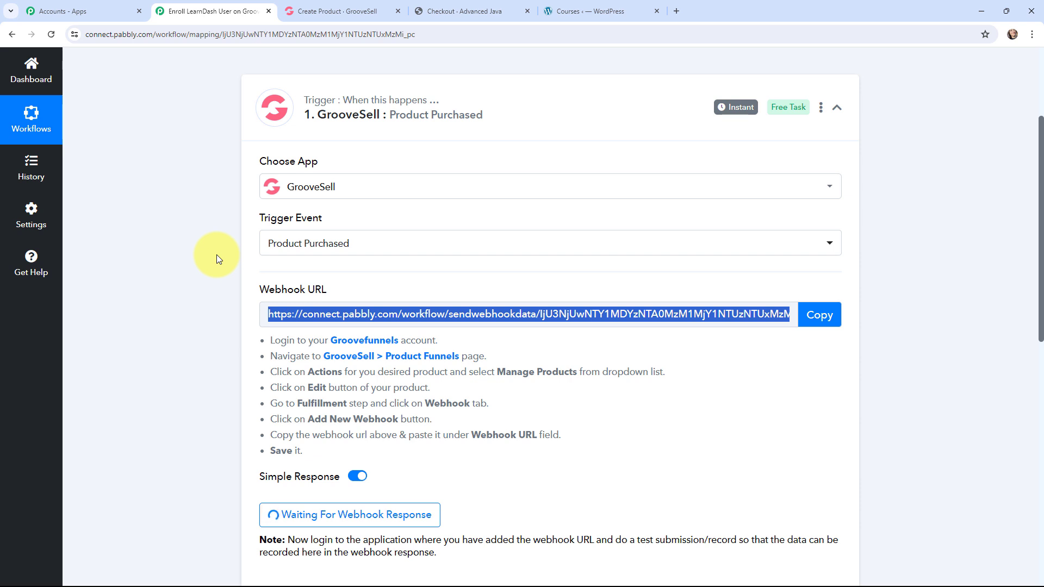
click(420, 11)
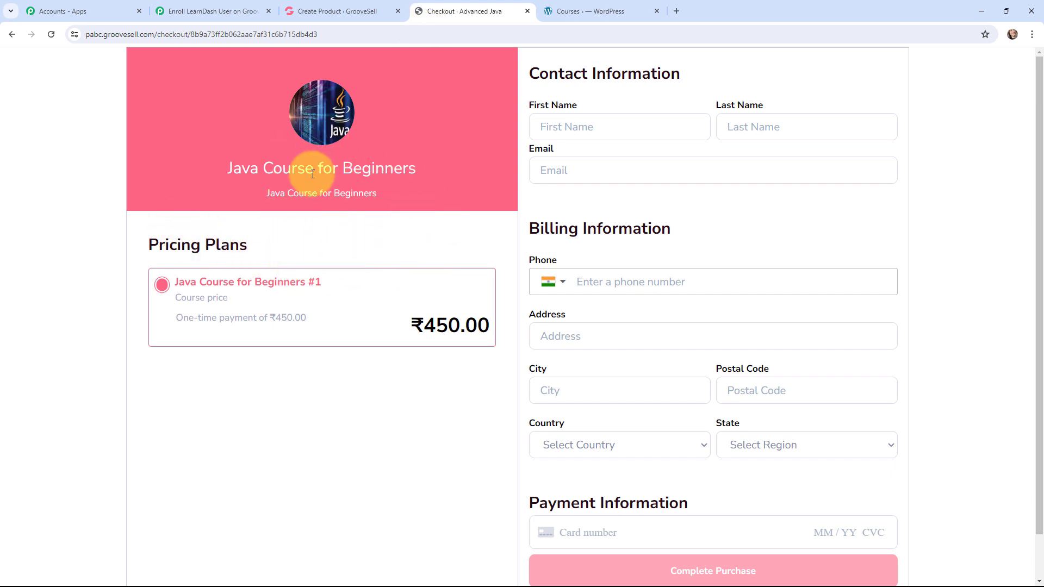
click(586, 121)
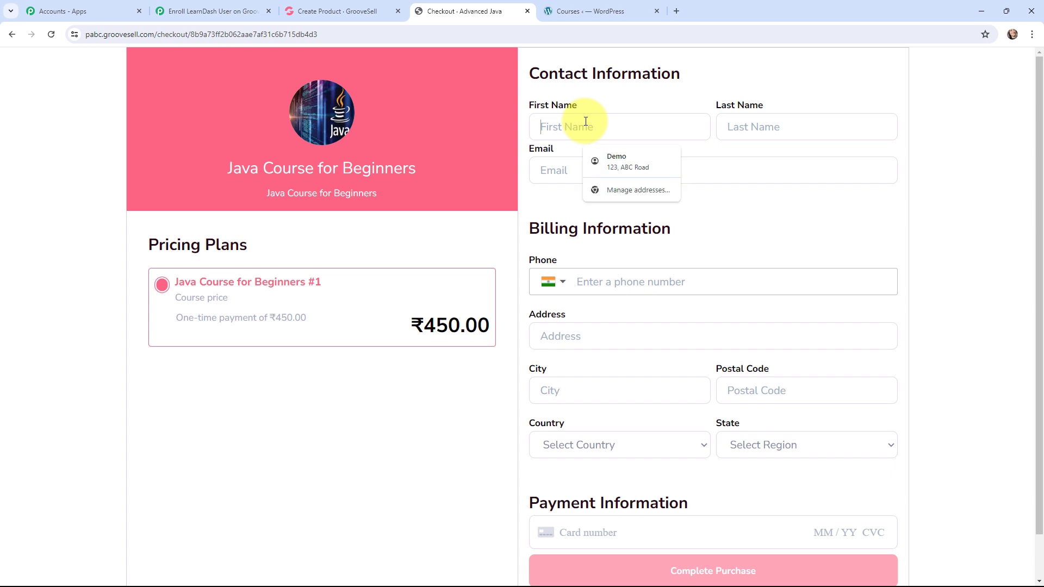
text(Current)
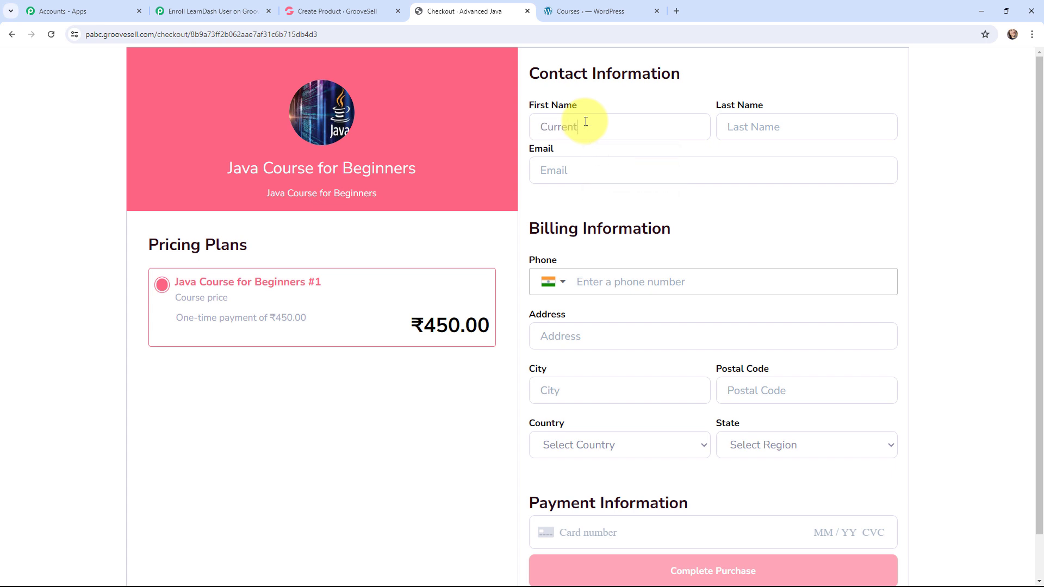
click(787, 129)
text(S)
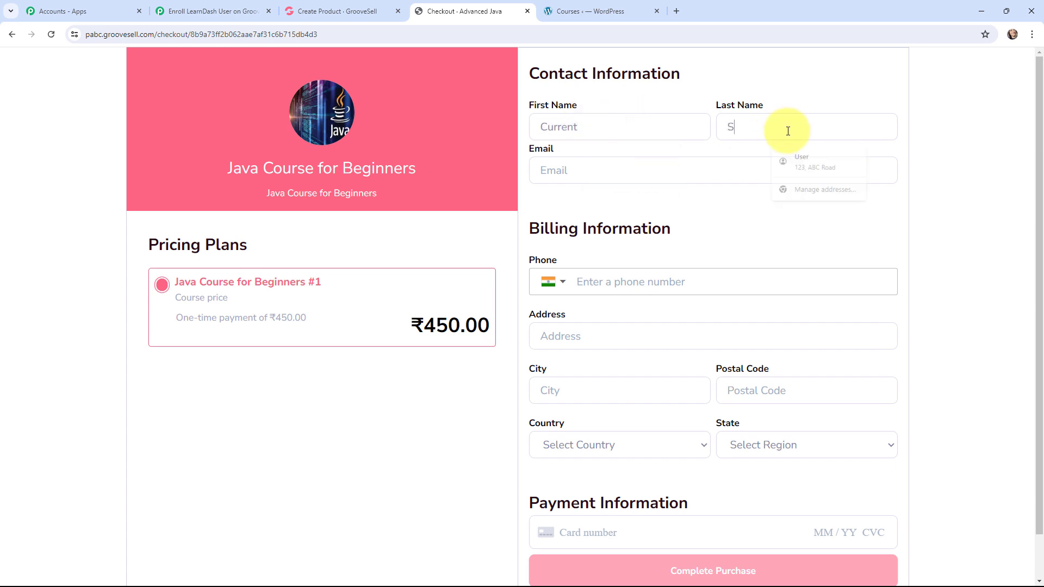
text(tudent)
Step: Enter the customer's email and autofill the phone number and billing address with the browser's saved demo address
click(722, 164)
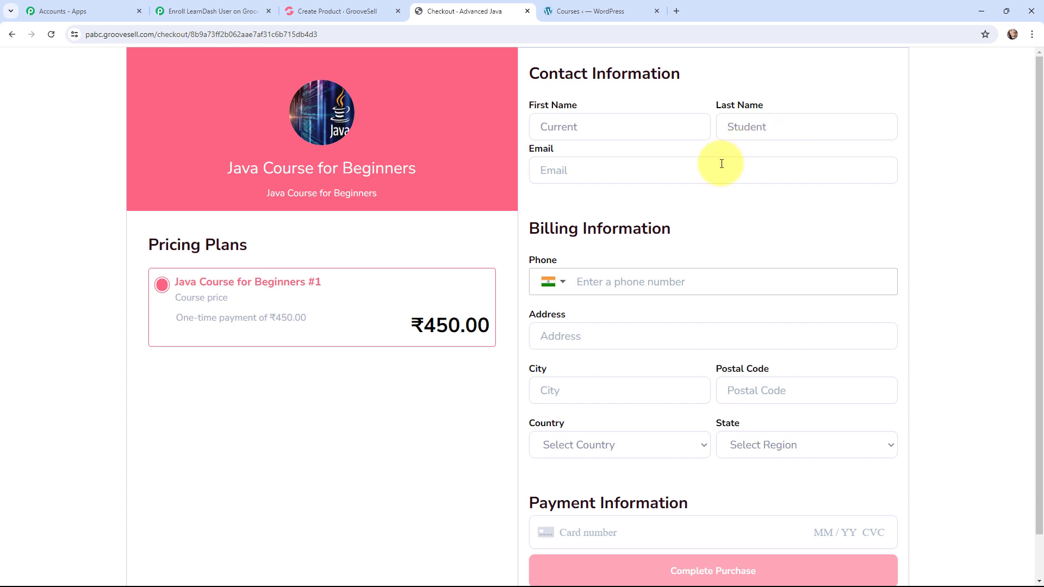
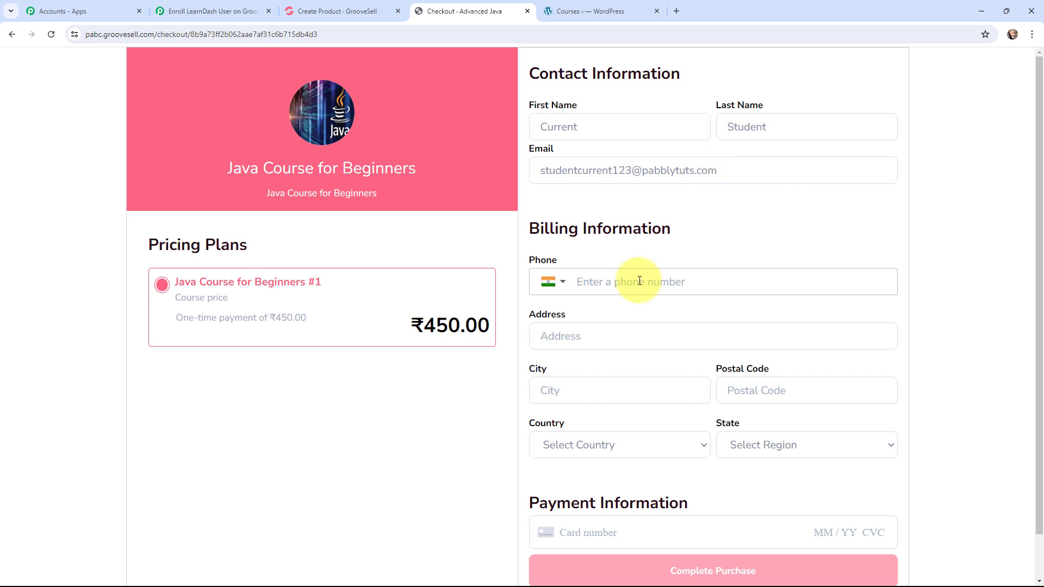
click(640, 281)
click(663, 318)
scroll(610, 425, down, 1)
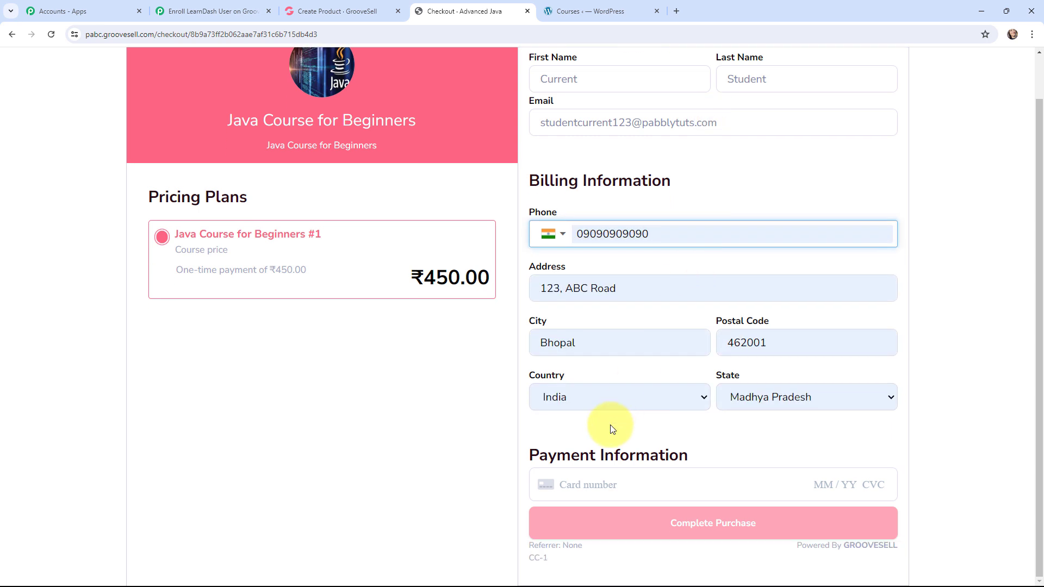
Step: Enter the card number, expiry date, security code and ZIP code in the payment information, and complete the purchase
click(589, 483)
text(41)
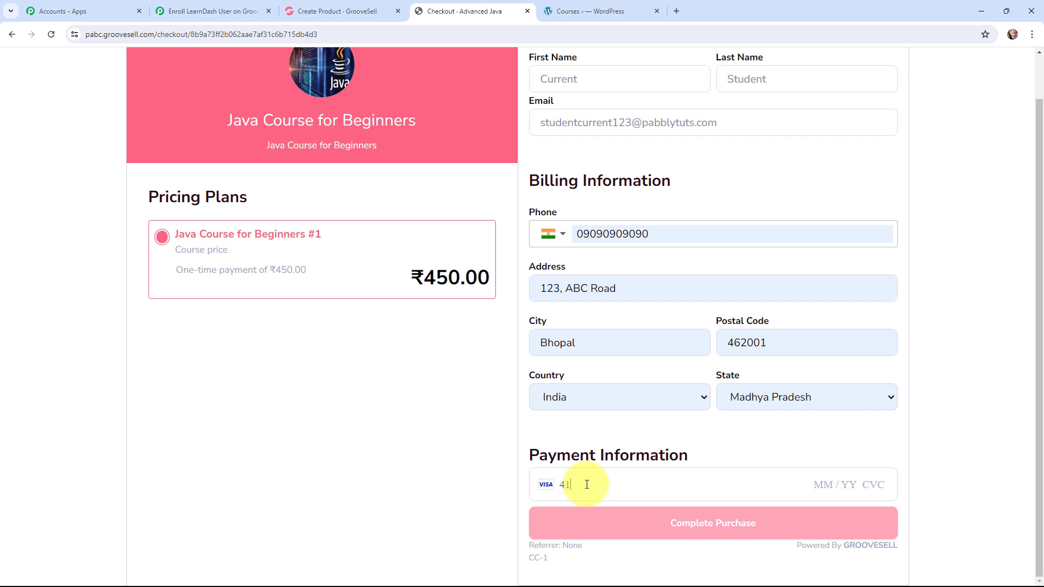
text(11 1111 1111 1111 111)
text(1 / 26 4)
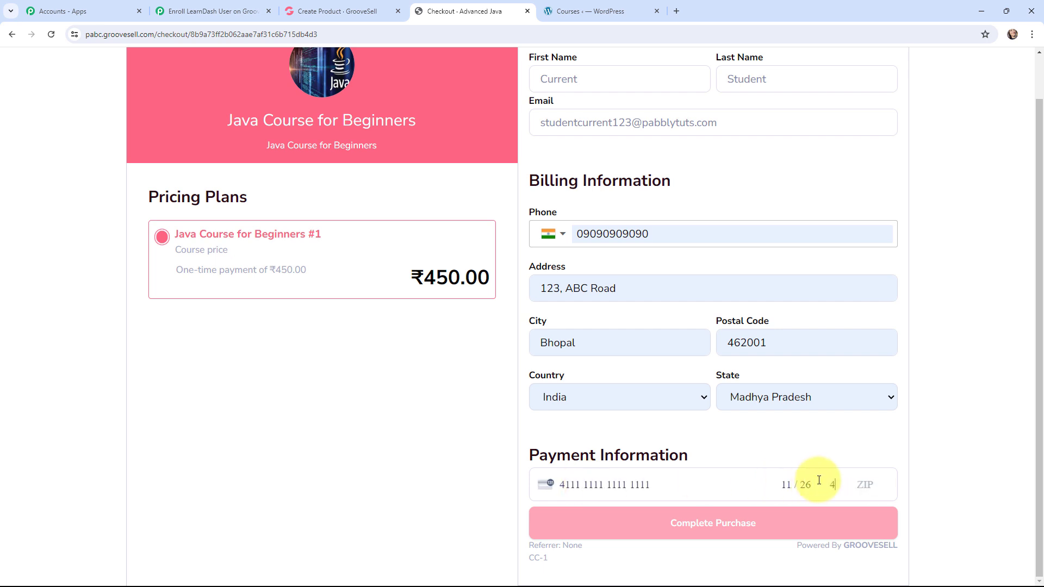
text(32 54775)
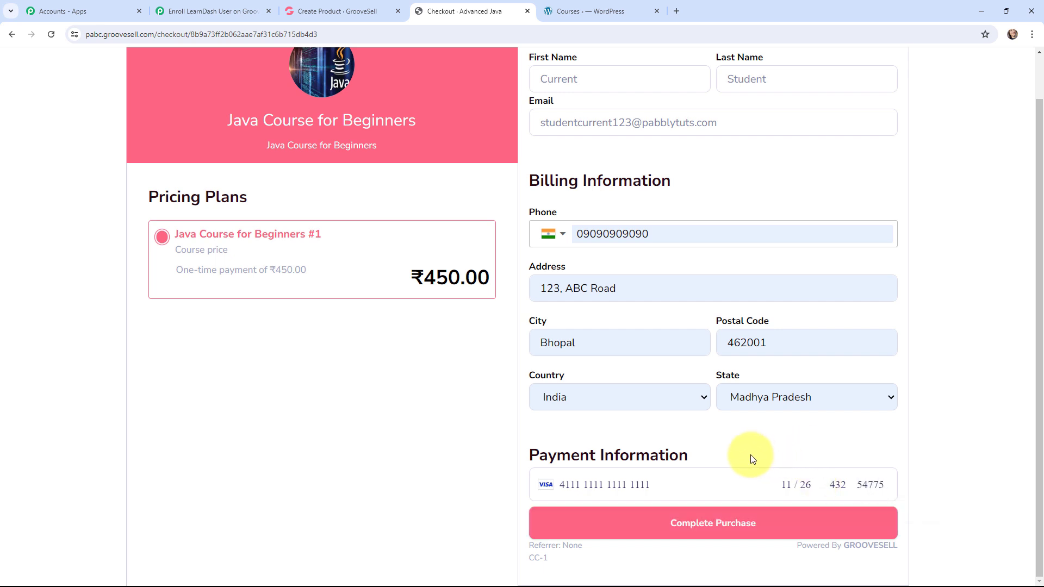
click(716, 525)
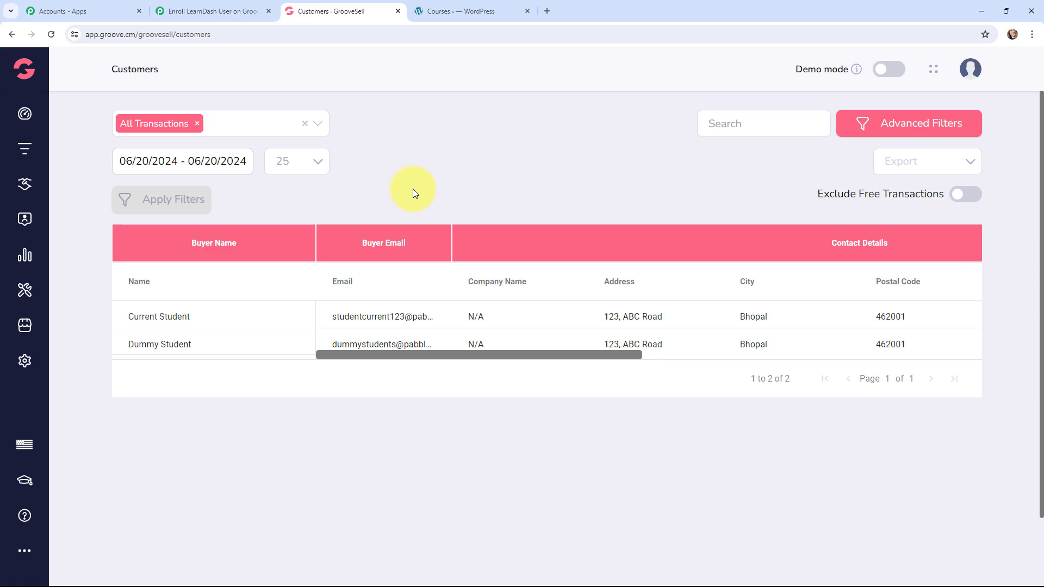
Step: Switch to Pabbly Connect and check the product name in the response captured by the GrooveSell trigger
click(198, 4)
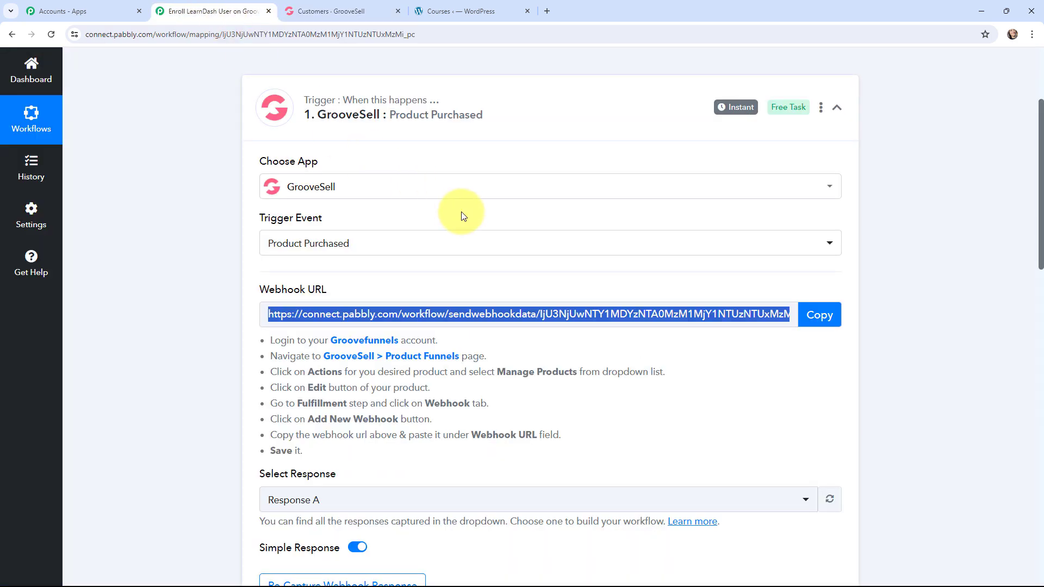
scroll(522, 224, down, 6)
scroll(530, 198, down, 5)
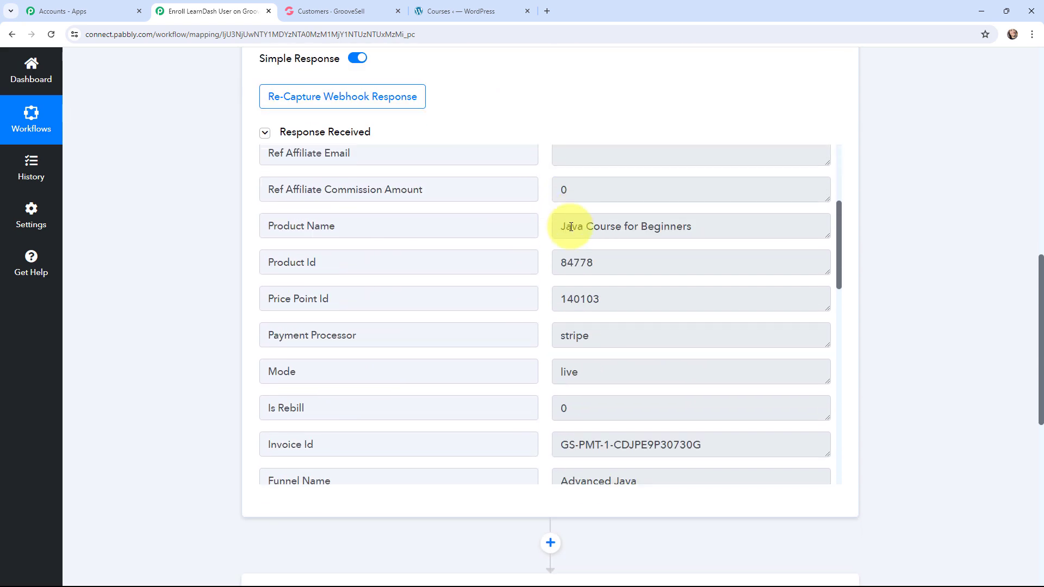
drag(561, 172, 735, 198)
click(902, 214)
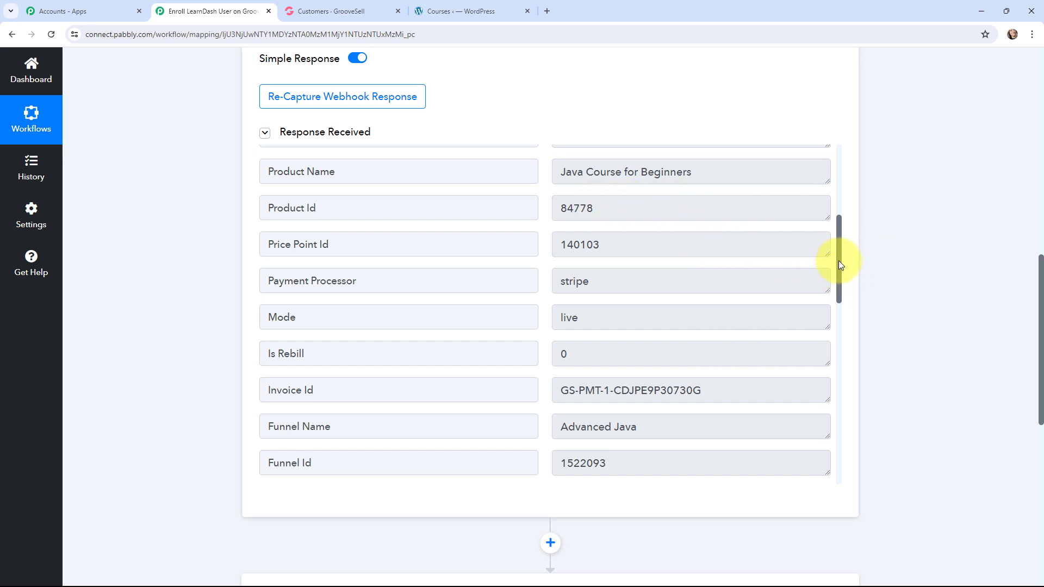
Step: Examine the buyer's contact details, billing address and amount in the captured webhook response
drag(838, 260, 837, 384)
drag(559, 173, 659, 188)
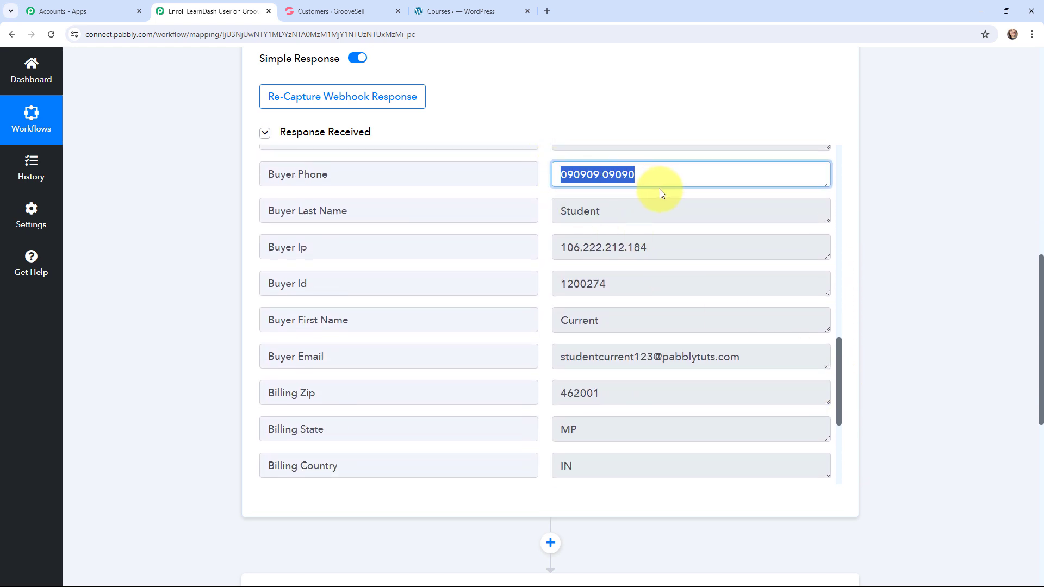
drag(564, 211, 655, 227)
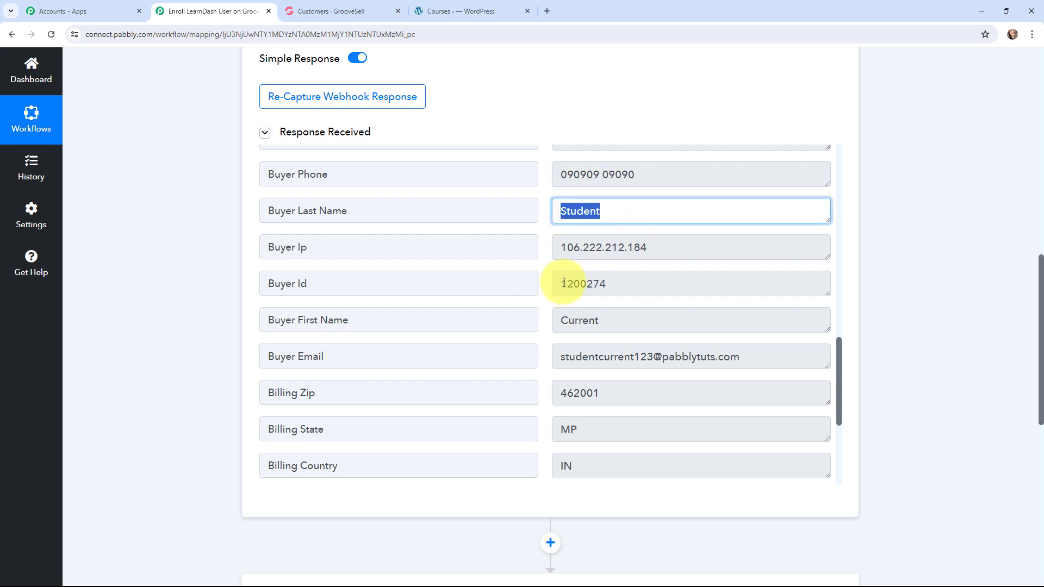
drag(564, 283, 647, 302)
scroll(596, 272, down, 3)
drag(562, 158, 785, 217)
scroll(641, 291, down, 2)
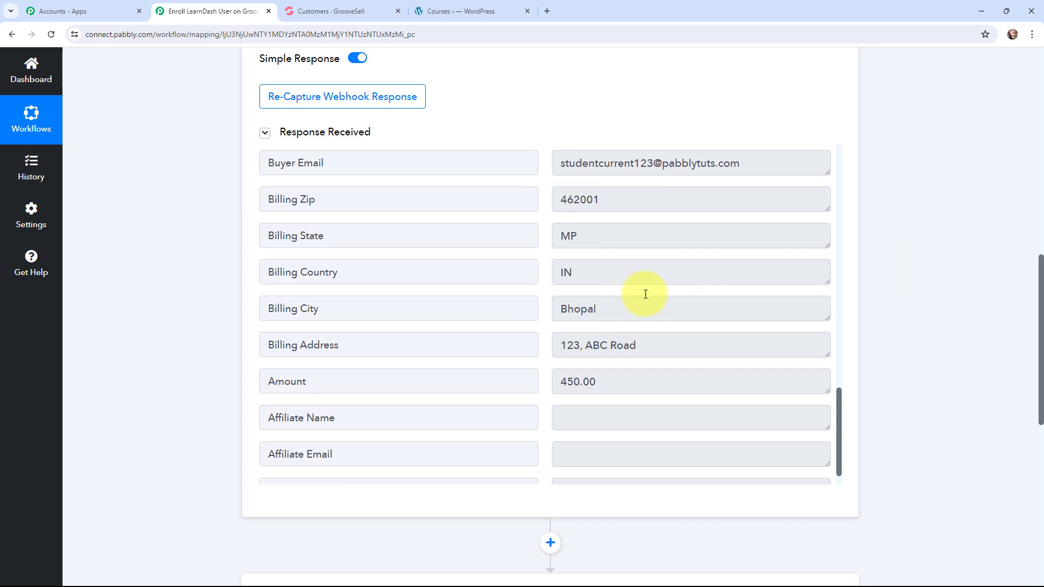
drag(602, 350, 284, 299)
click(186, 280)
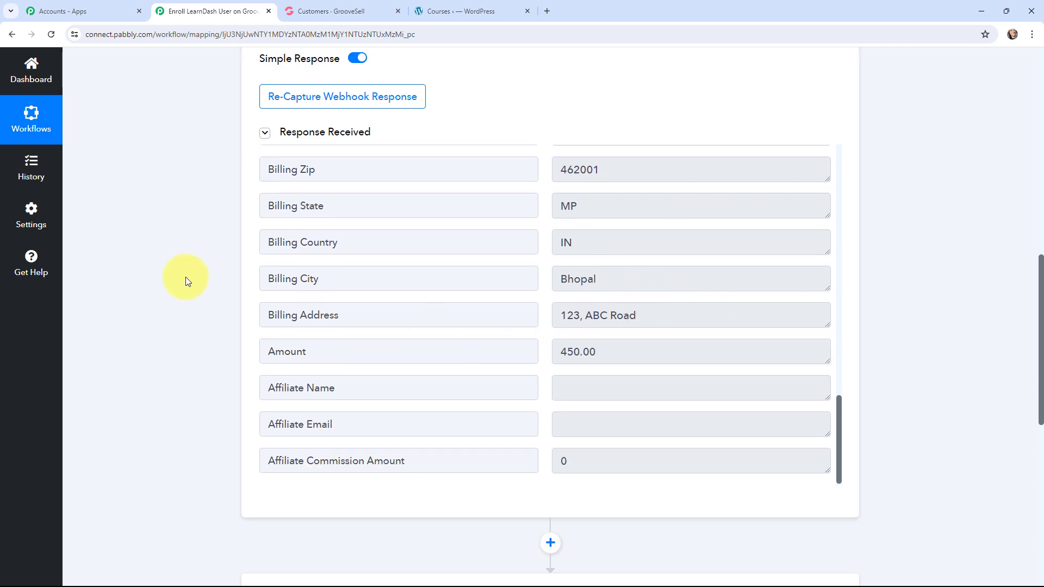
scroll(185, 276, up, 10)
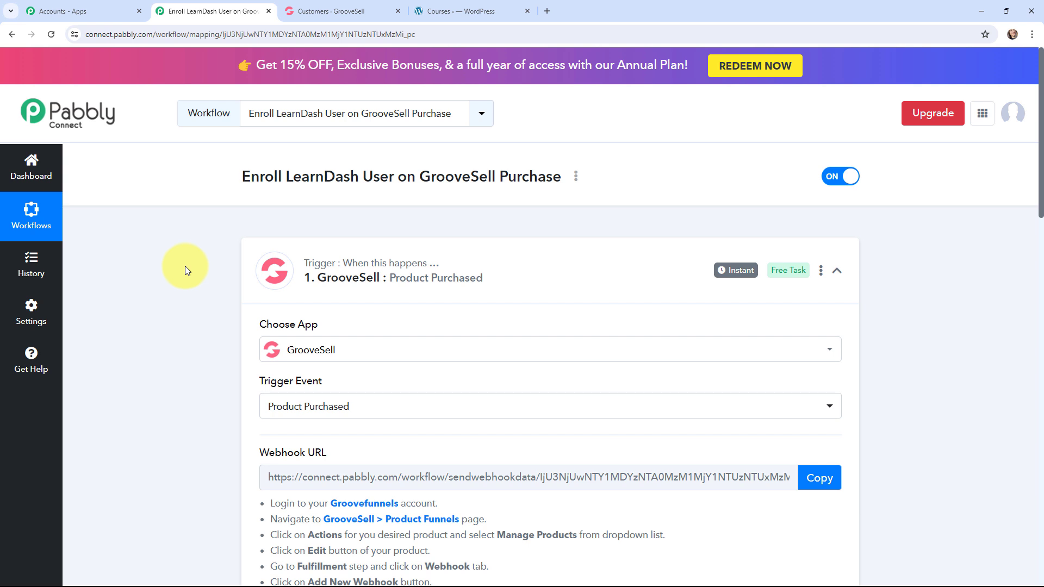
Step: Collapse the GrooveSell trigger and start adding a new connection for the WordPress Create a User action
mouse_move(720, 278)
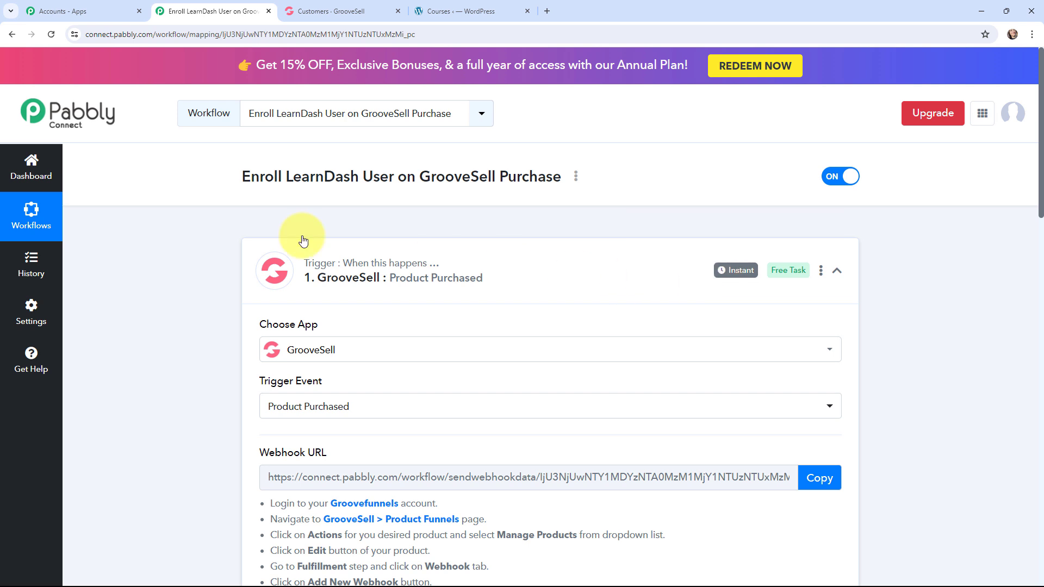
click(262, 249)
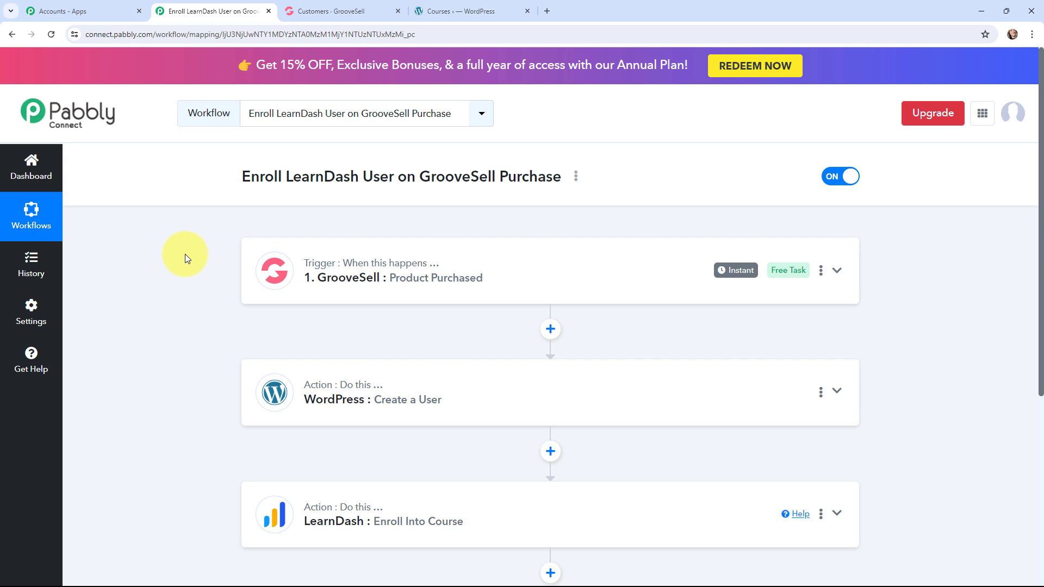
click(253, 386)
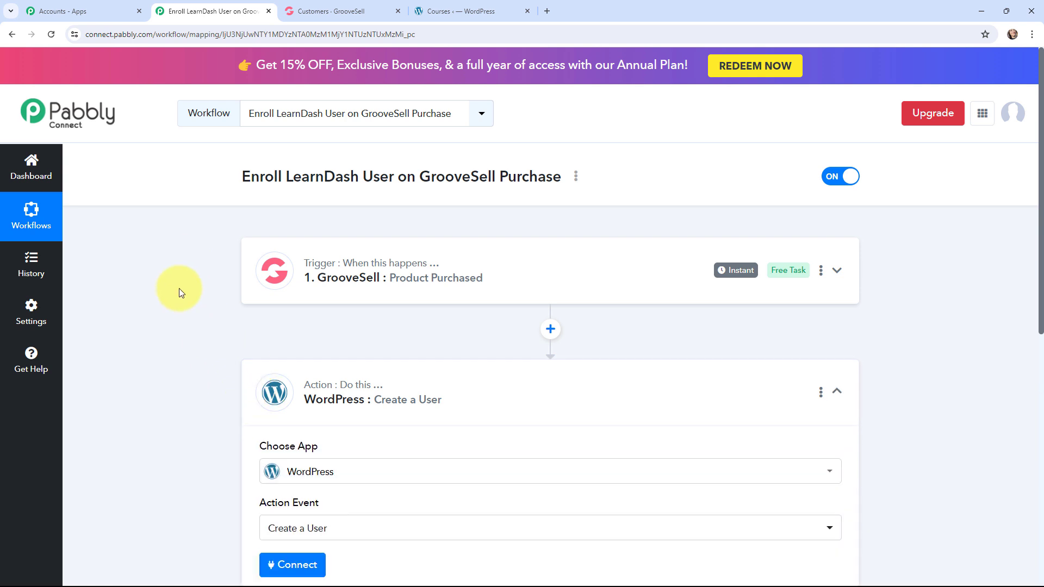
scroll(178, 288, down, 3)
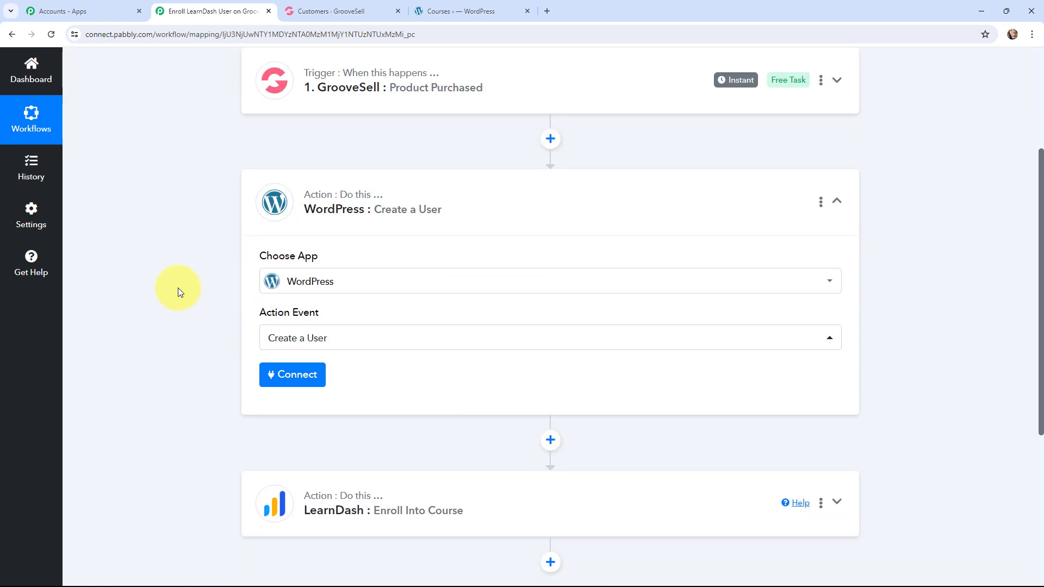
click(290, 379)
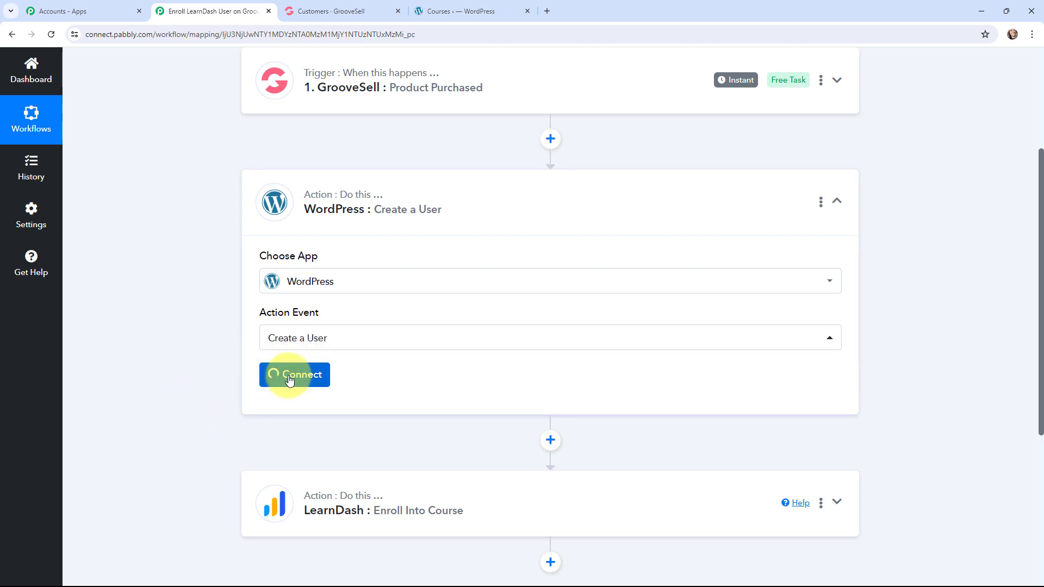
click(481, 188)
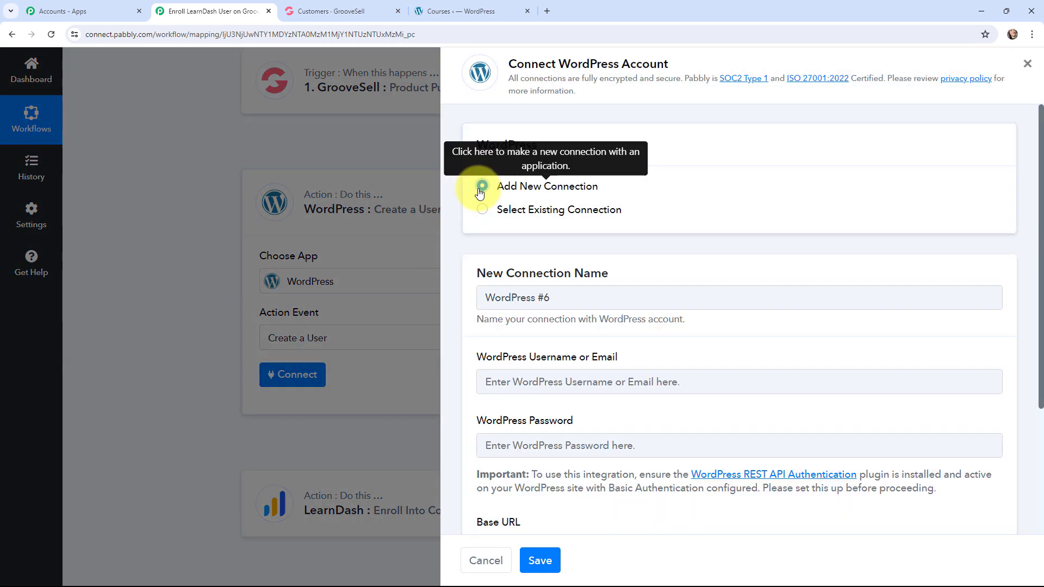
scroll(462, 288, down, 2)
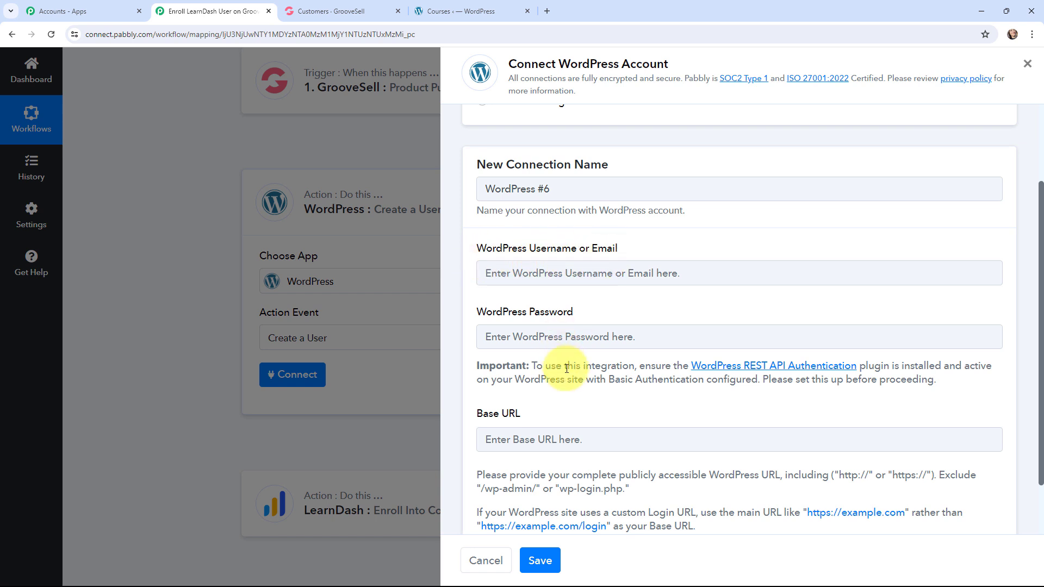
scroll(554, 340, down, 2)
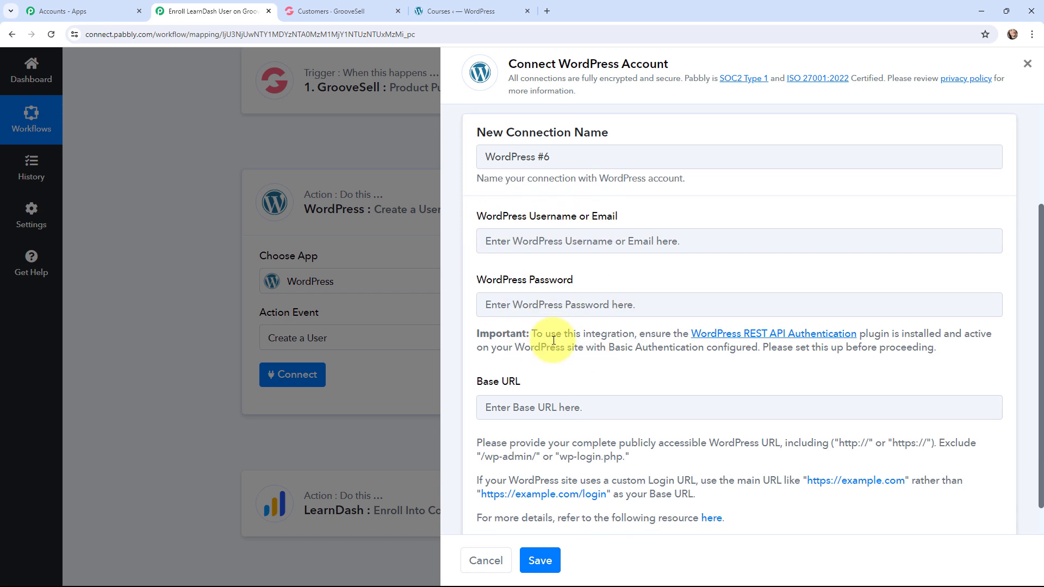
click(474, 6)
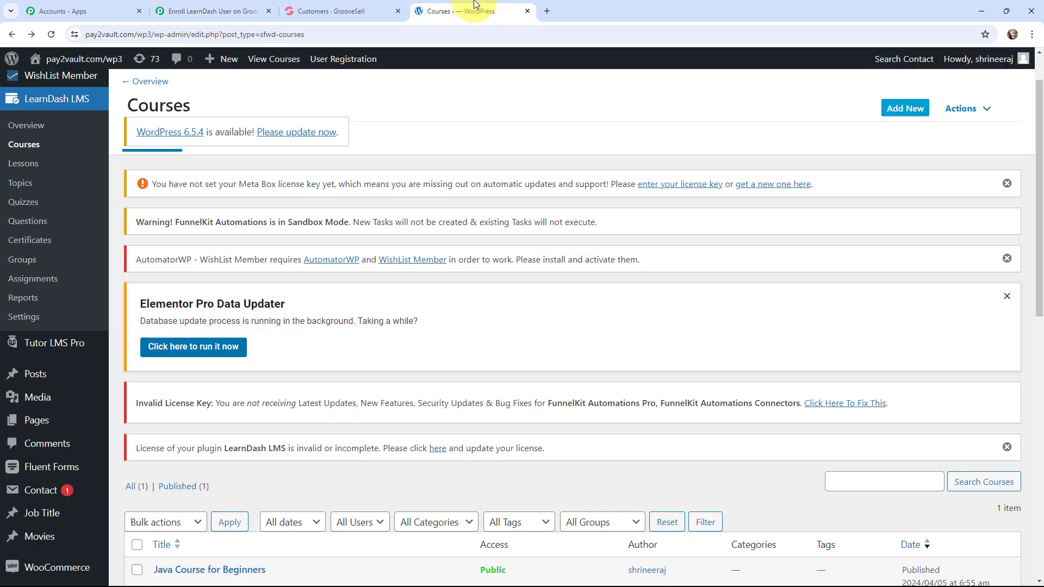
click(401, 32)
double_click(389, 34)
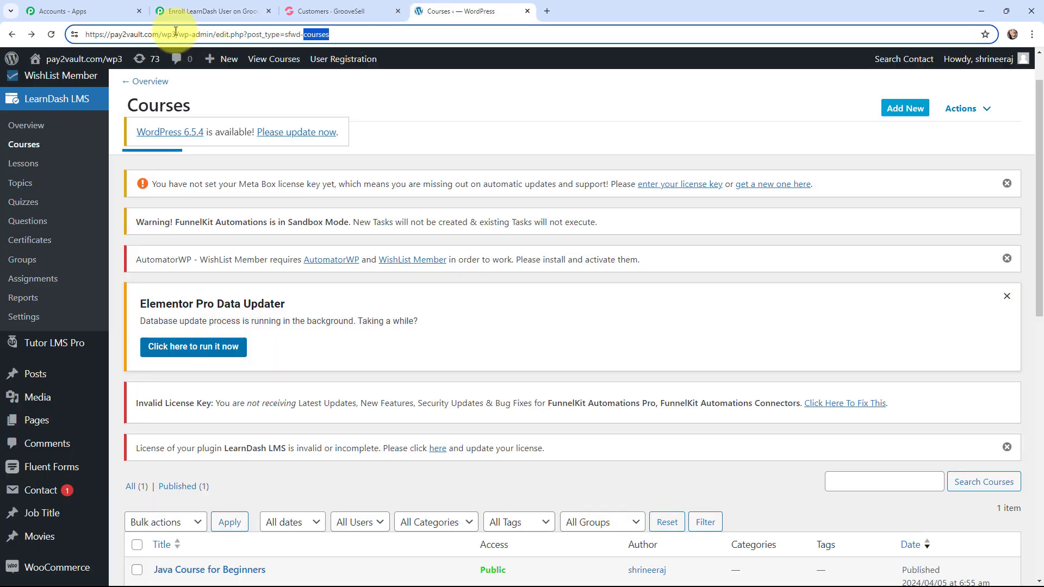
drag(175, 34, 85, 34)
key(ctrl+c)
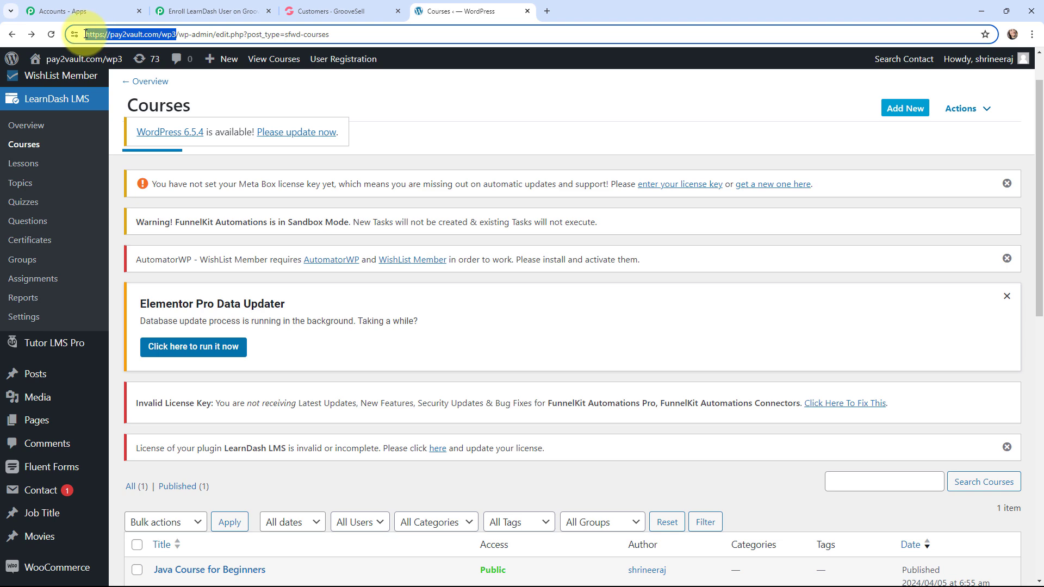
click(200, 8)
click(497, 370)
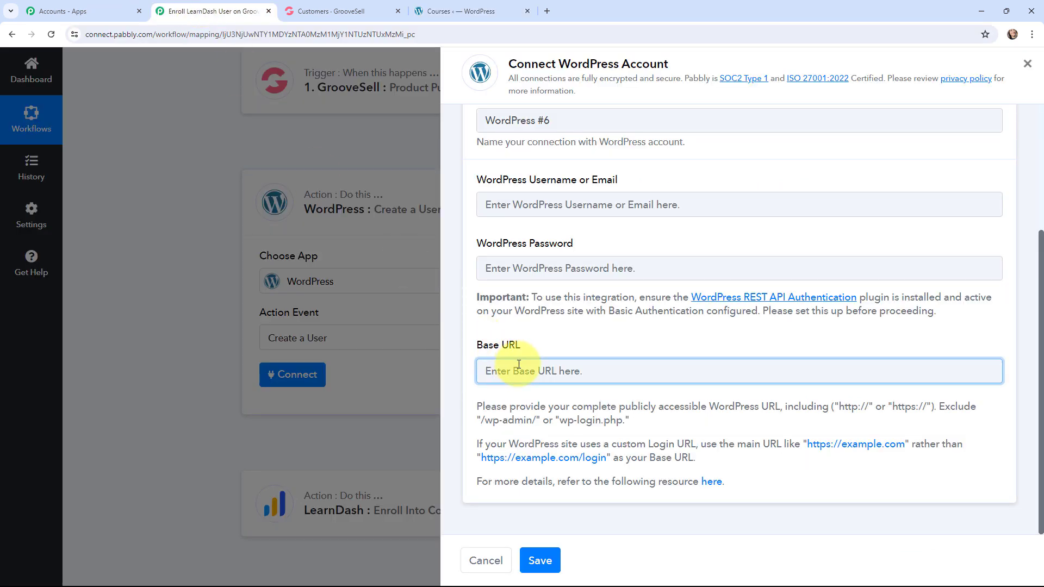
key(ctrl+v)
click(599, 346)
Step: Use the existing connection WordPress #5 for the WordPress action instead of a new one, and save it
scroll(598, 346, up, 1)
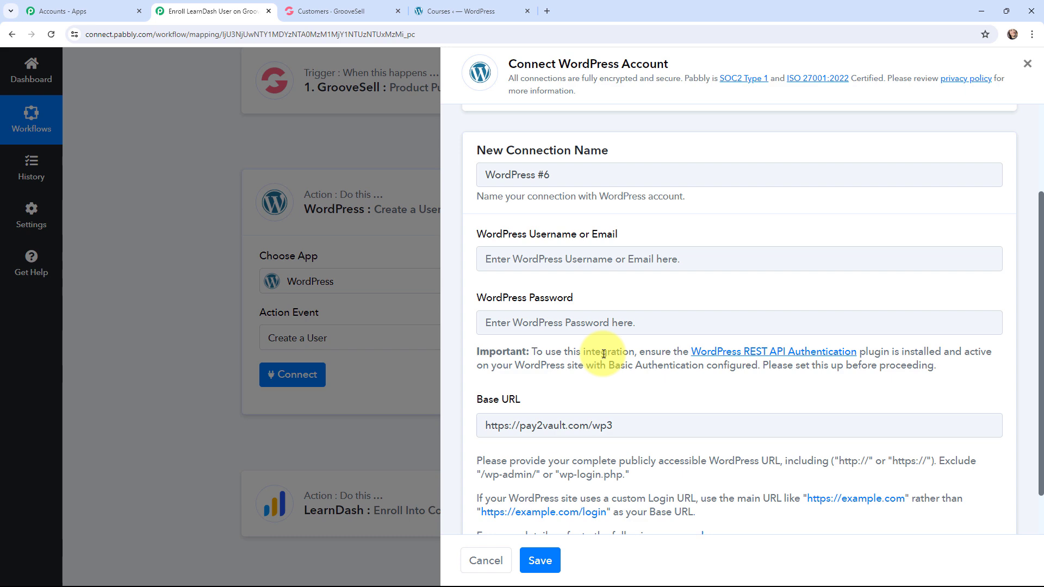
scroll(604, 354, down, 1)
scroll(543, 350, up, 4)
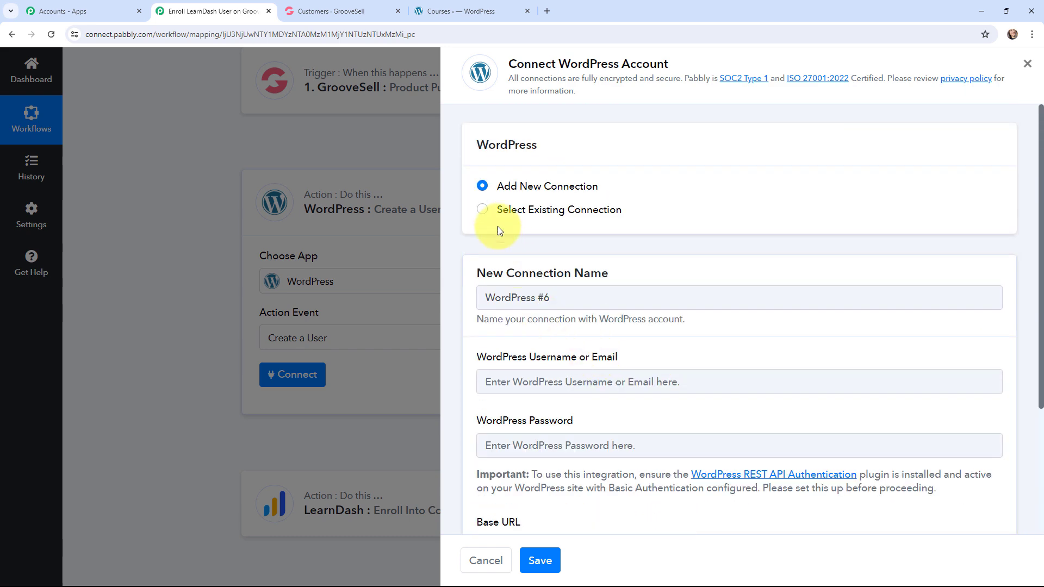
click(481, 209)
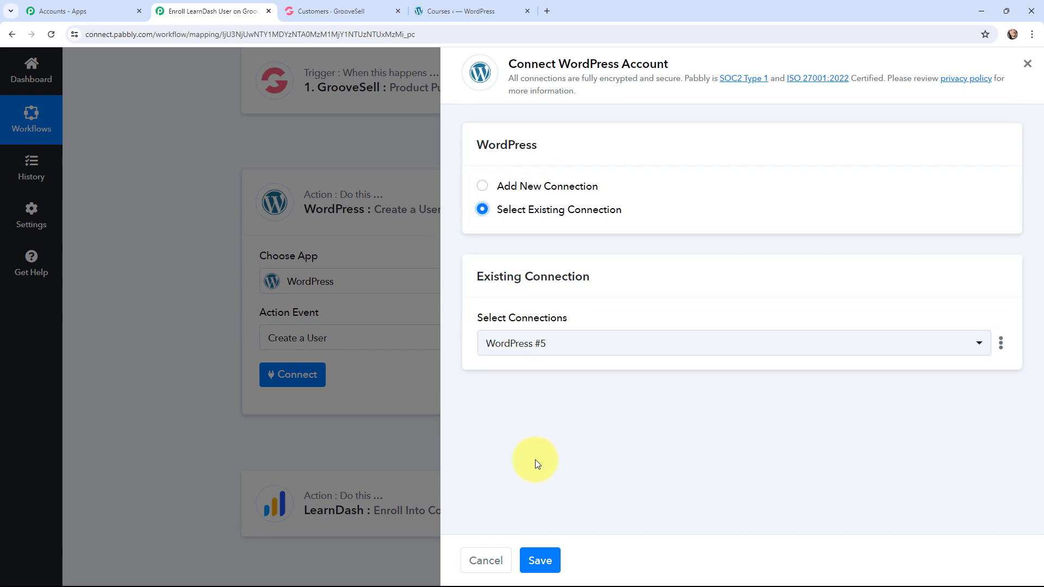
click(543, 566)
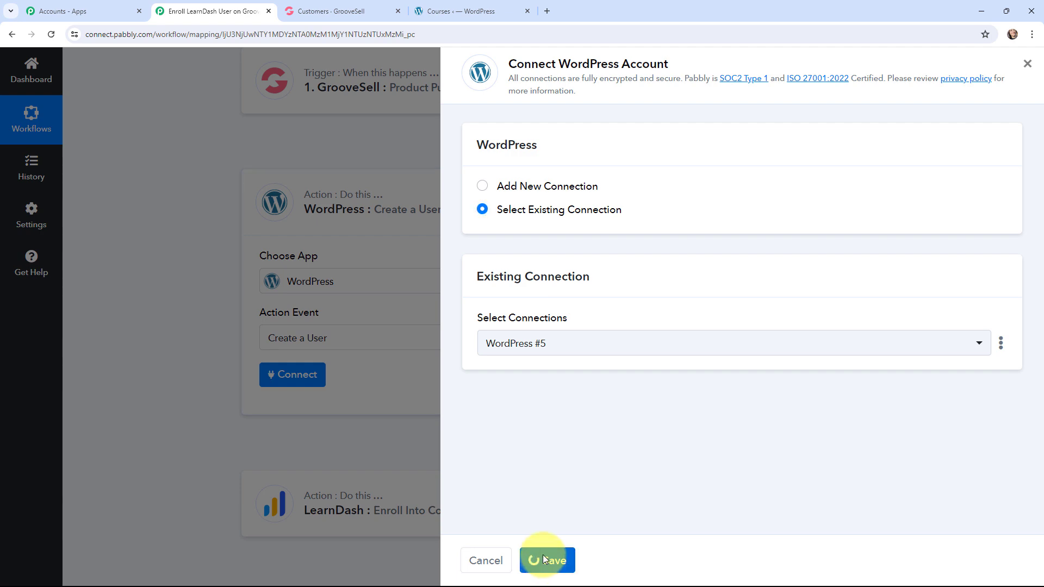
Step: Map the Email Address of the WordPress user to Buyer Email from the GrooveSell trigger
scroll(136, 282, down, 2)
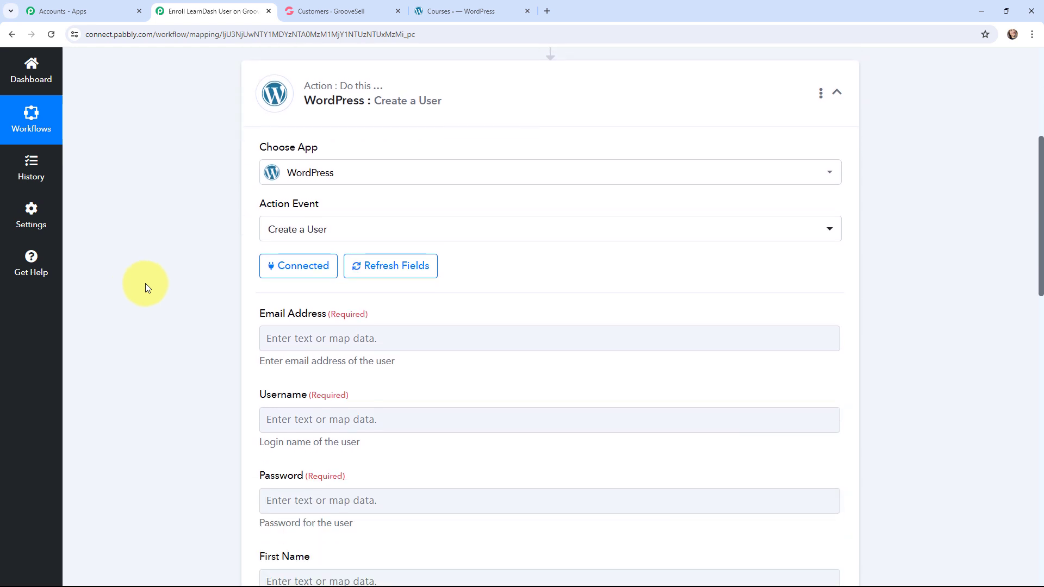
scroll(145, 288, down, 3)
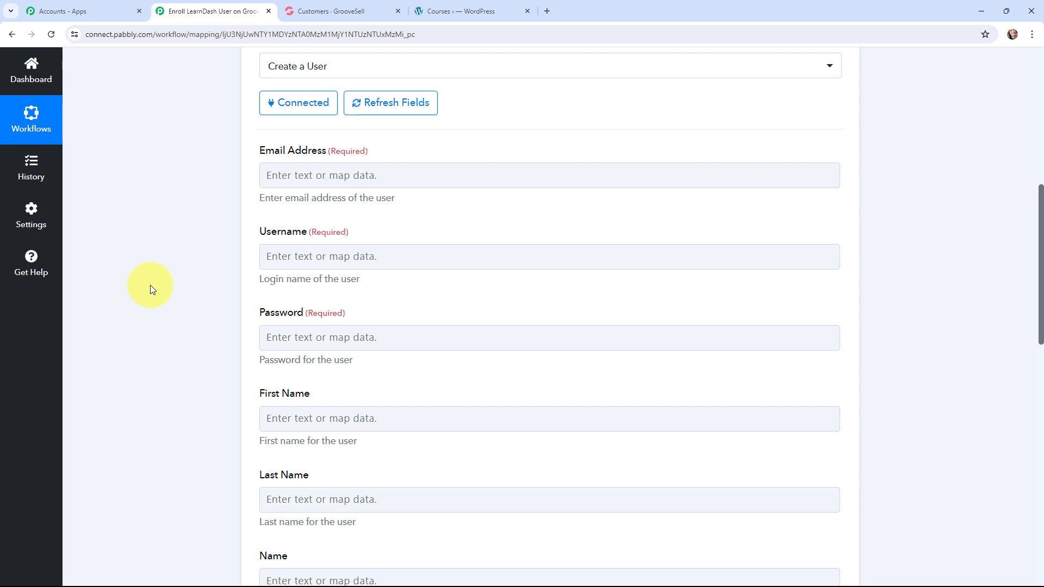
click(310, 176)
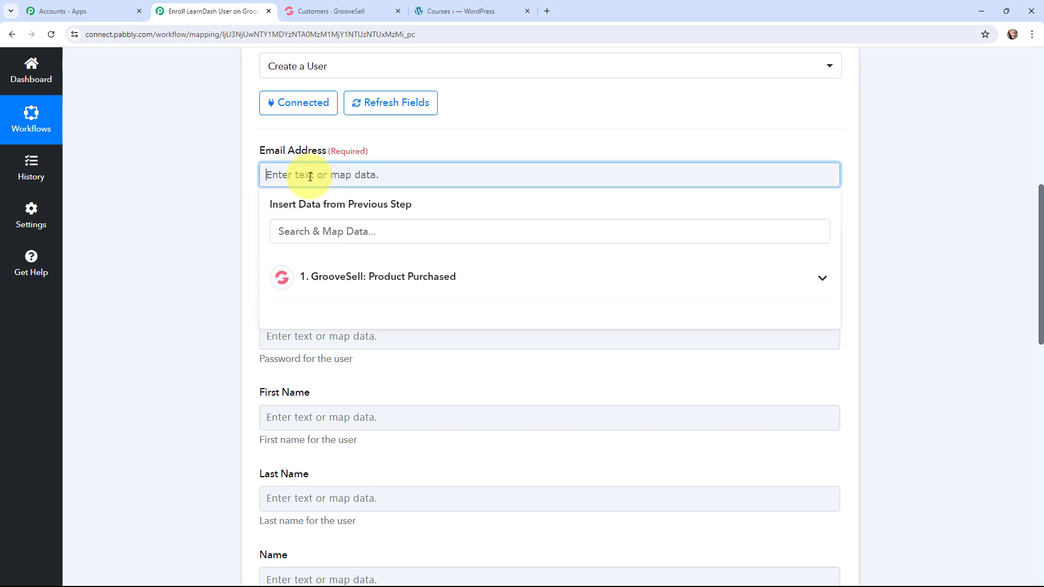
click(342, 283)
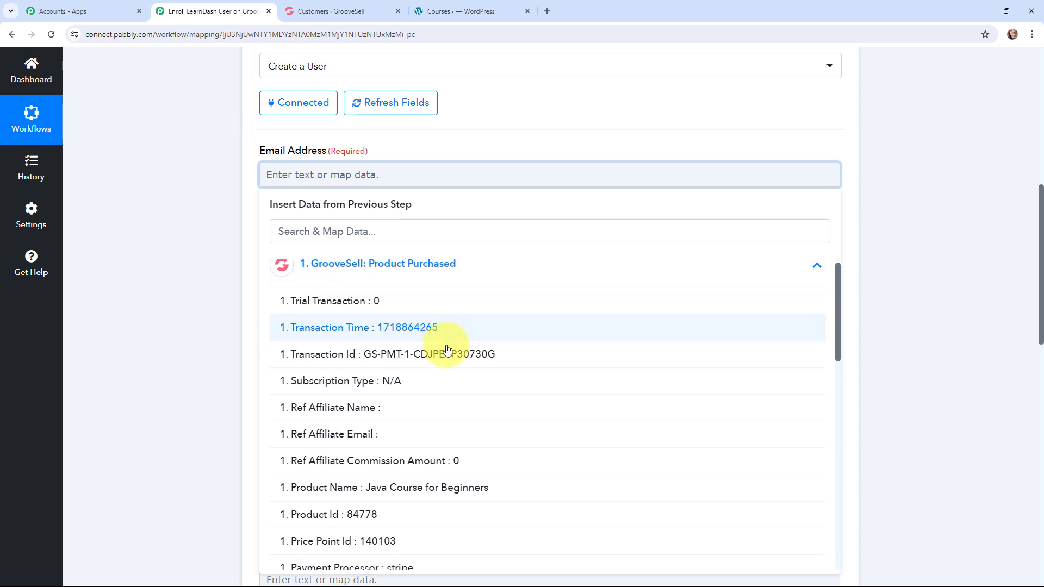
scroll(443, 350, down, 7)
scroll(447, 350, down, 3)
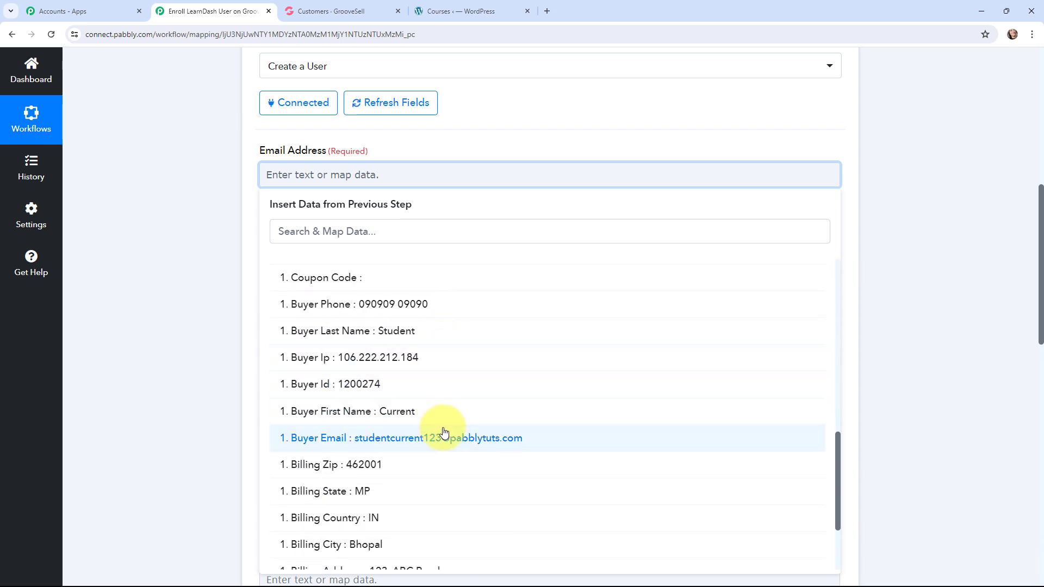
click(402, 437)
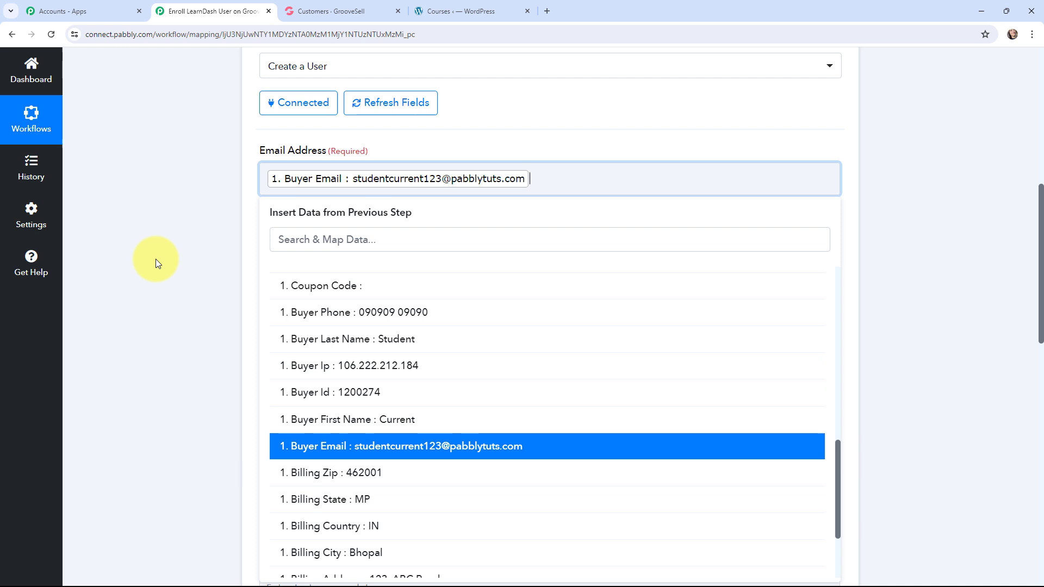
click(174, 232)
Step: Map the Username to Buyer First Name and Buyer Last Name from GrooveSell, joined by an underscore
scroll(174, 233, down, 1)
click(341, 213)
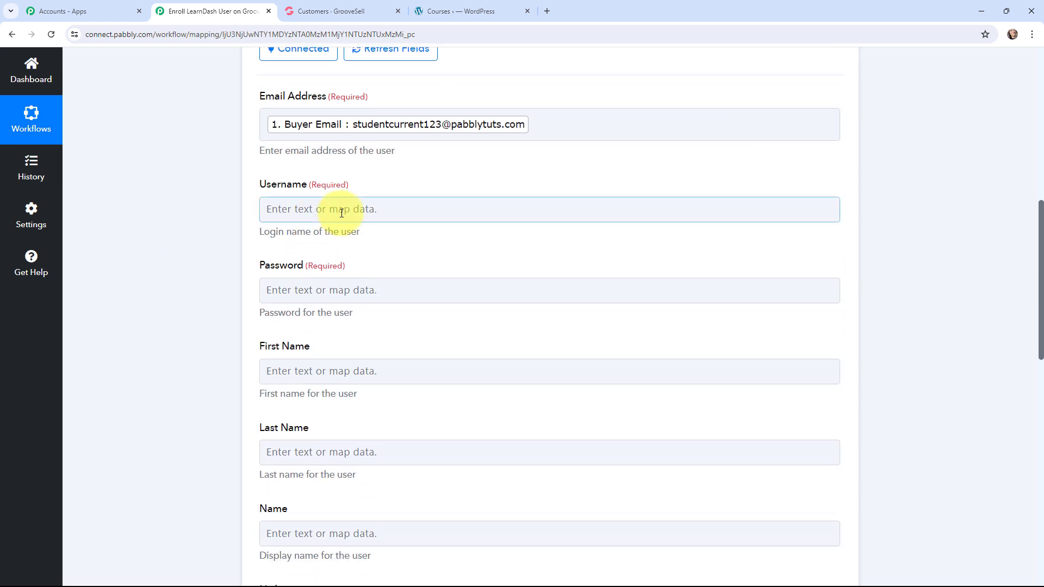
click(361, 320)
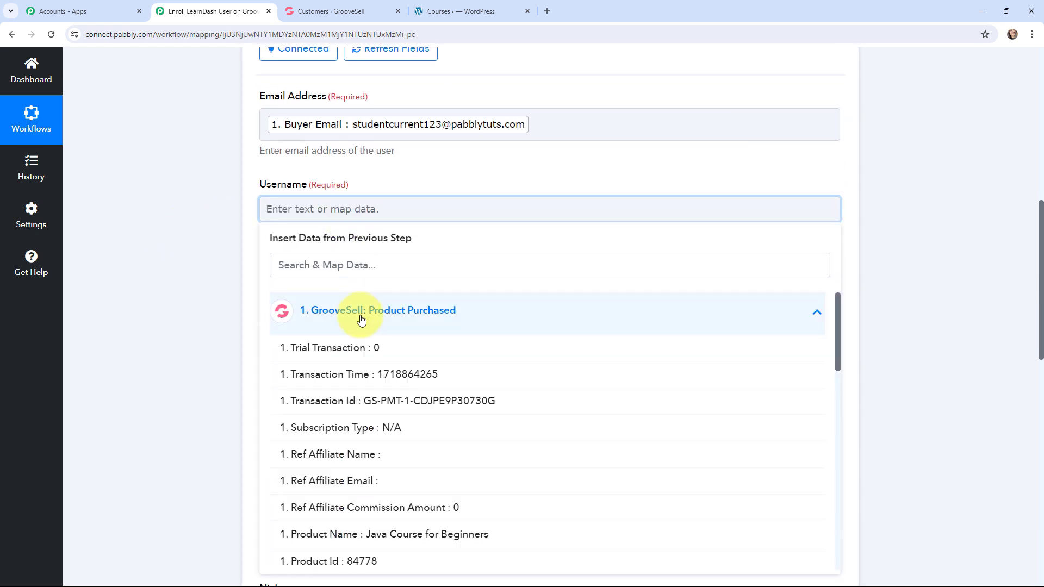
scroll(404, 401, down, 9)
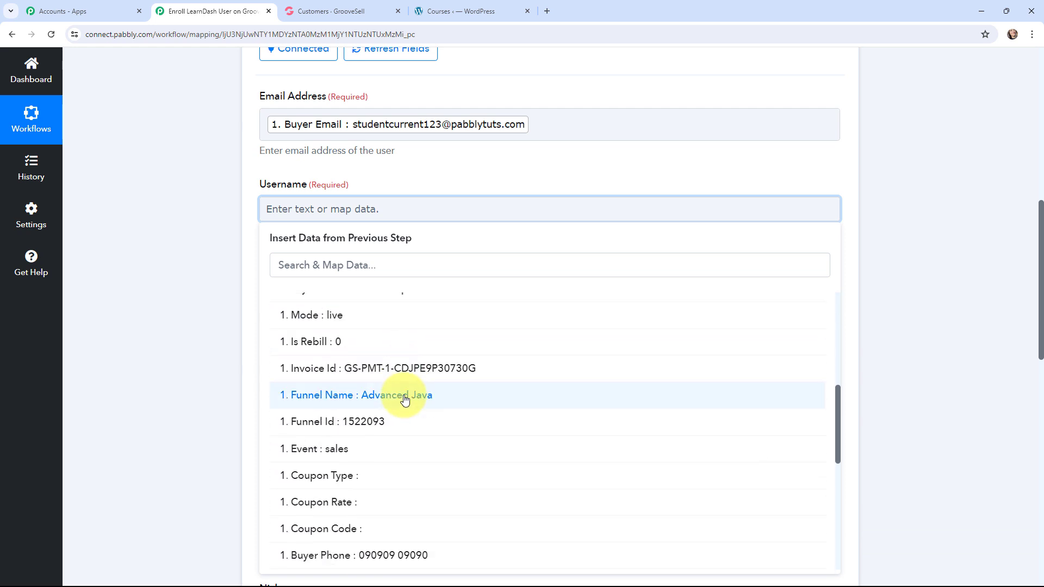
scroll(404, 396, down, 2)
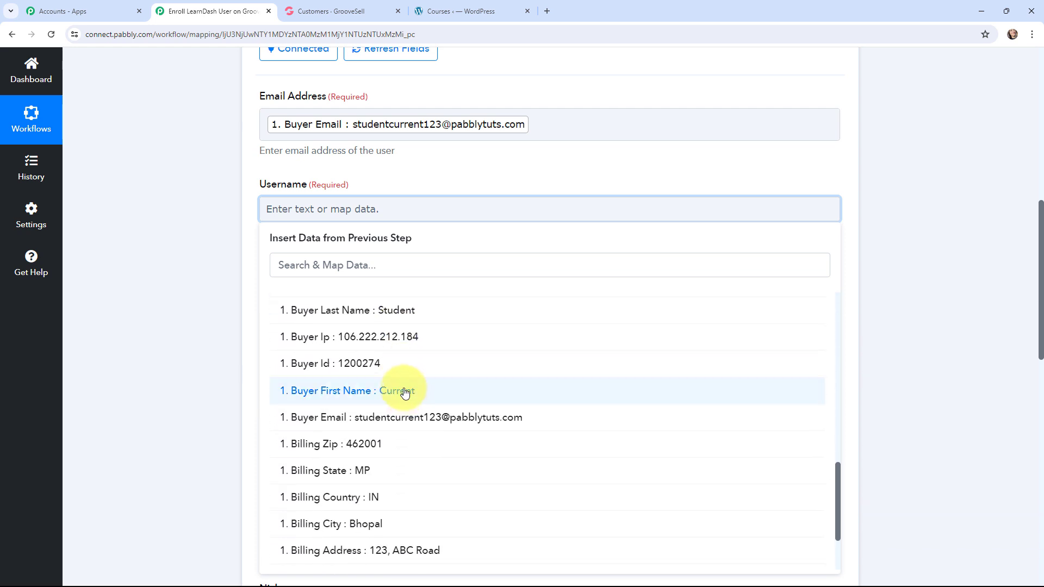
click(404, 391)
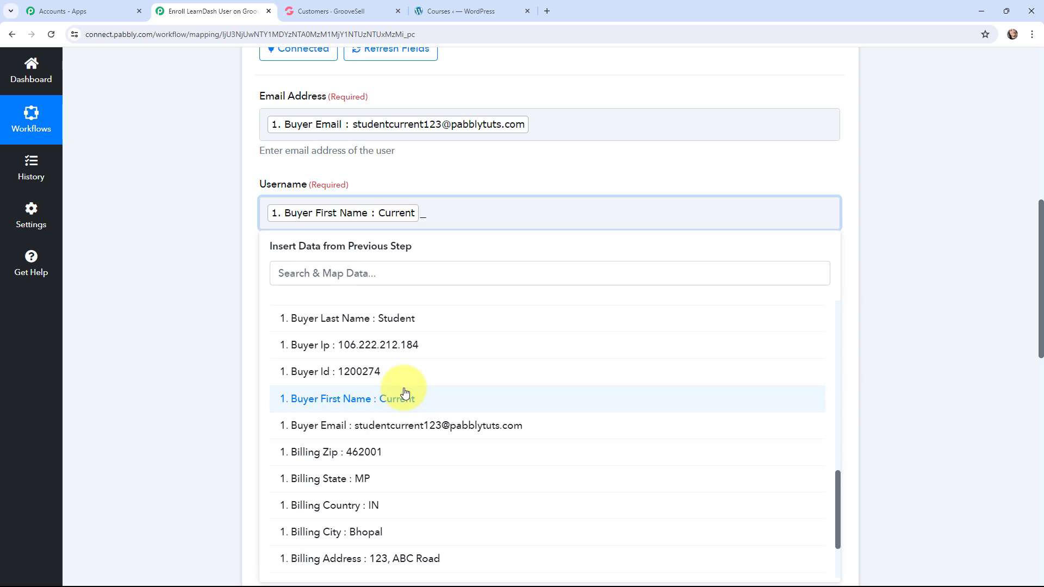
text(_)
click(409, 319)
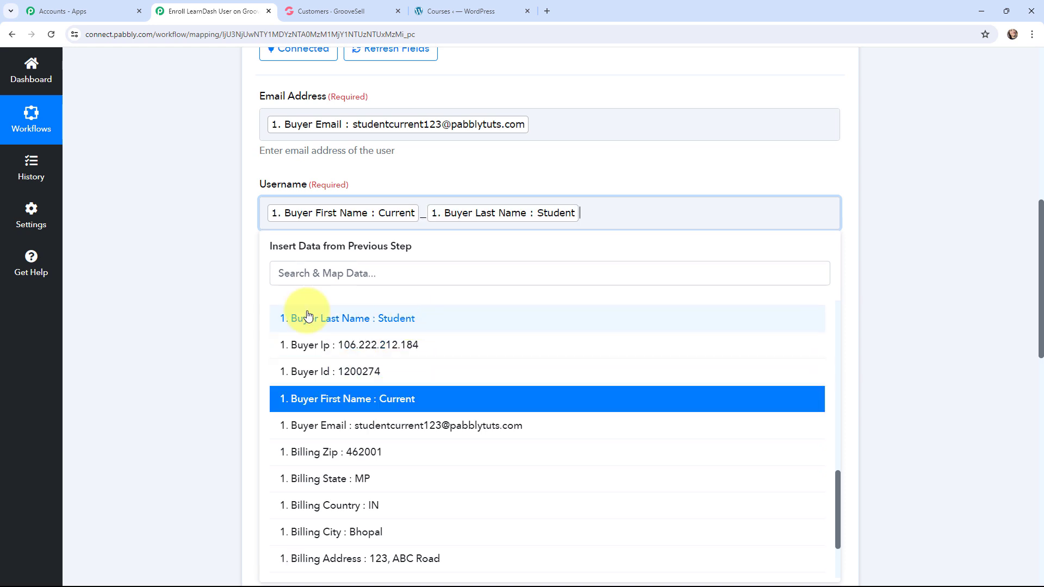
click(206, 265)
Step: Fill in the user's Password with Buyer First Name from GrooveSell followed by a fixed suffix
click(303, 296)
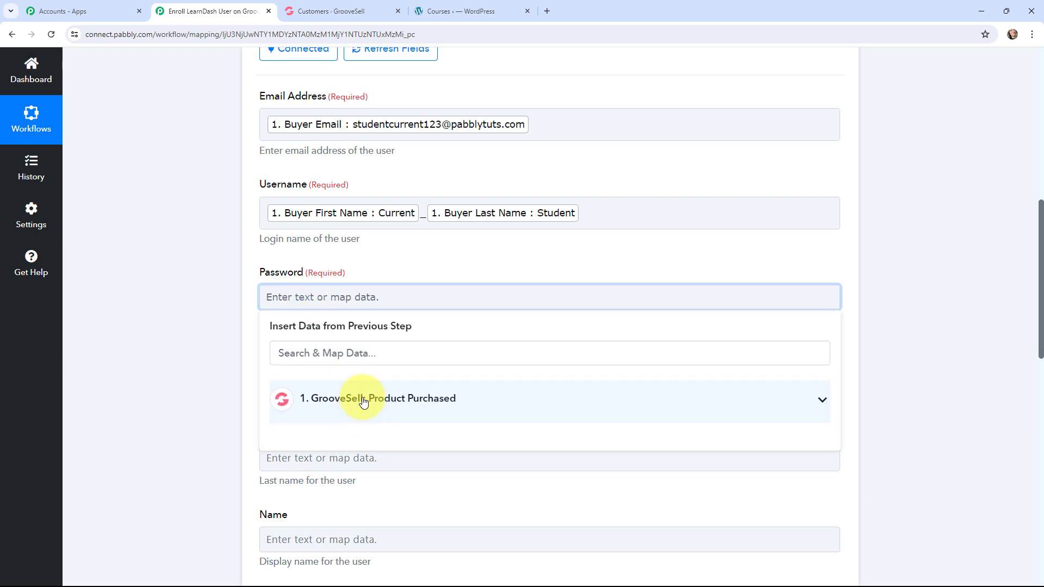
click(363, 401)
scroll(337, 409, down, 10)
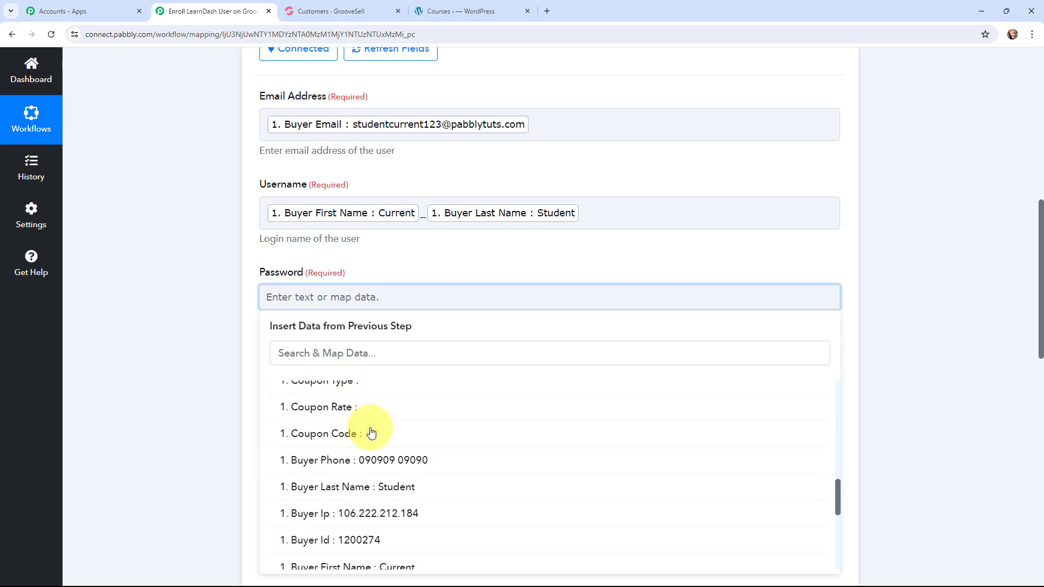
scroll(381, 457, down, 2)
click(397, 487)
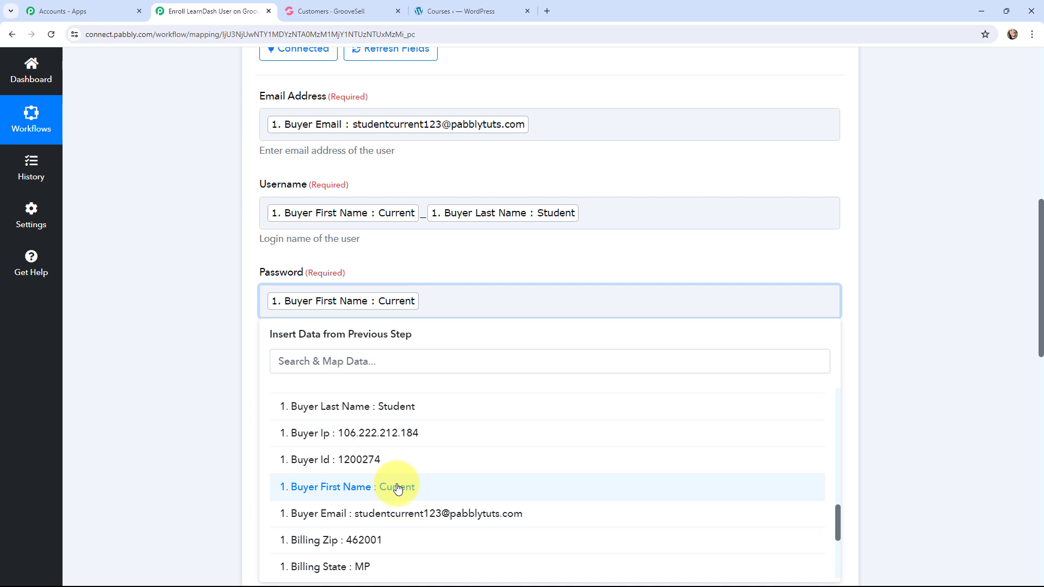
text(@123)
click(197, 270)
Step: Map the First Name of the WordPress user to Buyer First Name from the GrooveSell data
scroll(198, 269, down, 2)
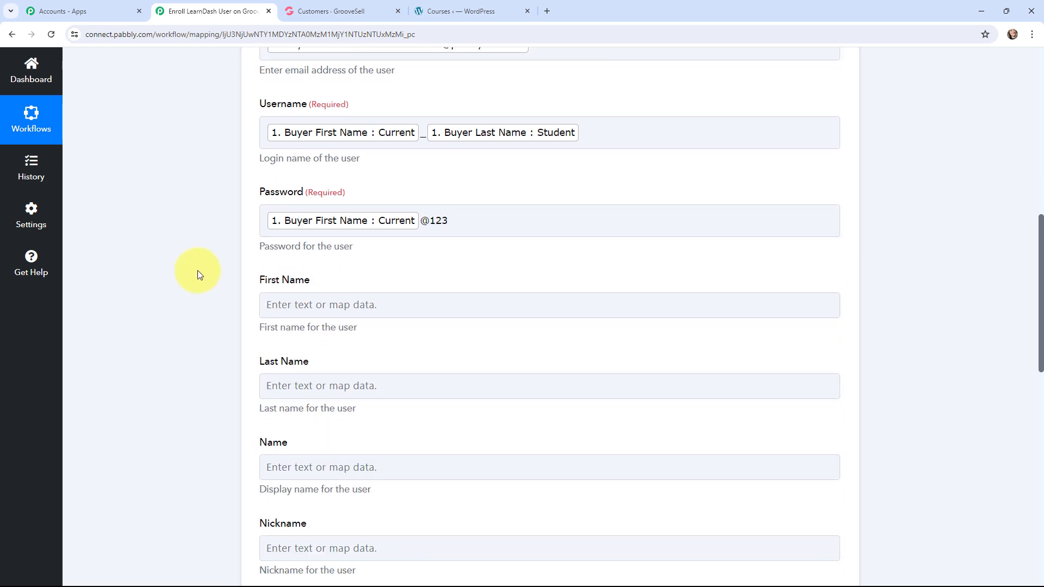
click(325, 276)
click(361, 325)
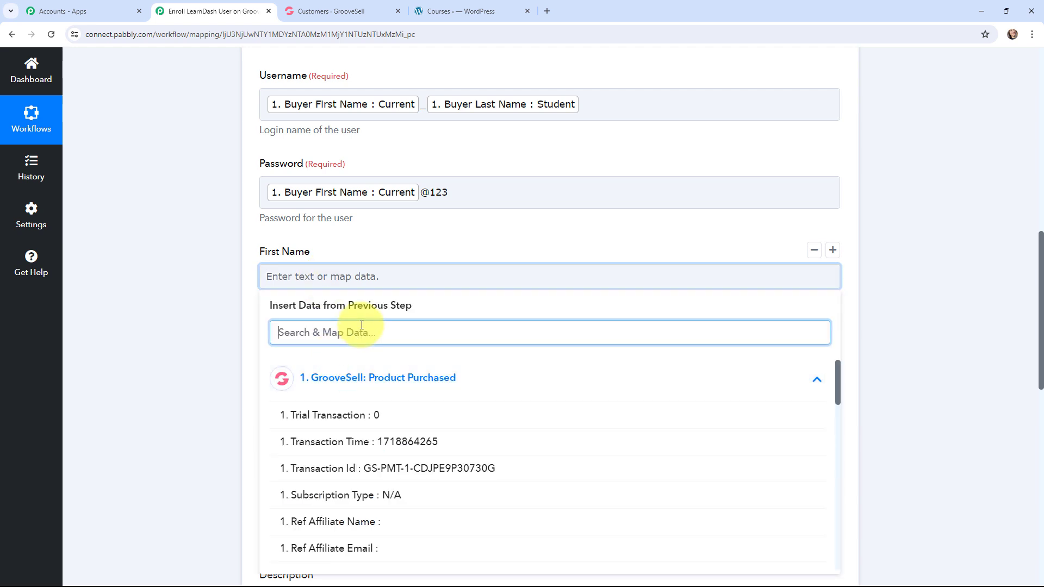
text(cu)
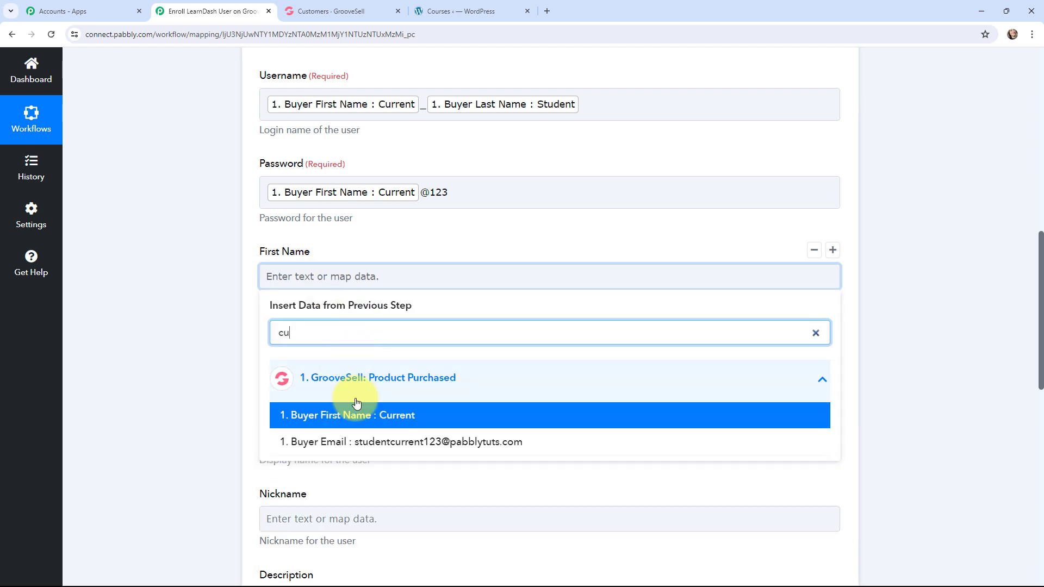
click(373, 414)
click(223, 298)
Step: Map the Last Name of the WordPress user to Buyer Last Name from the GrooveSell data
scroll(228, 248, down, 2)
click(326, 261)
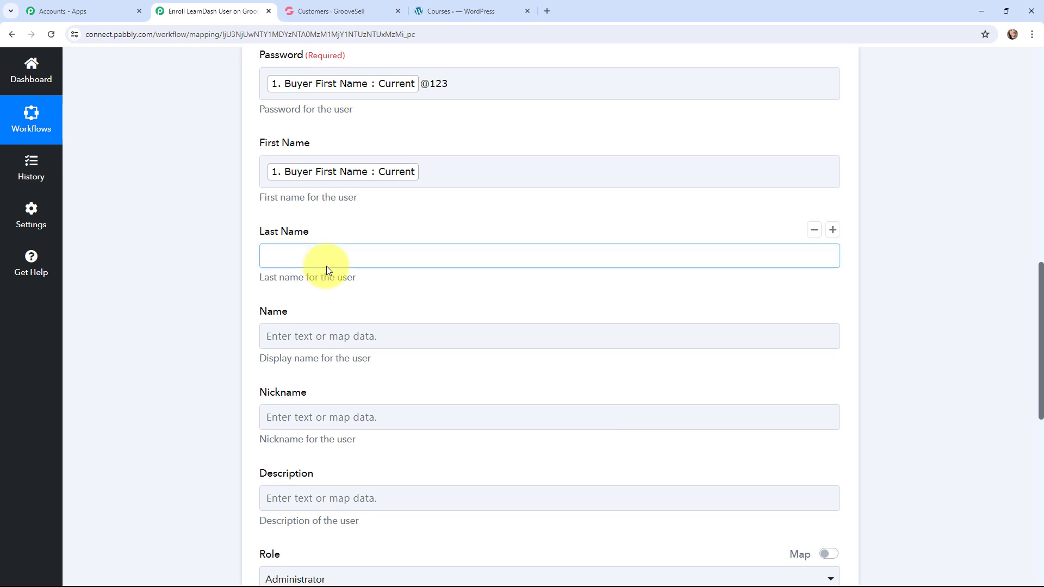
click(333, 356)
click(342, 312)
text(st)
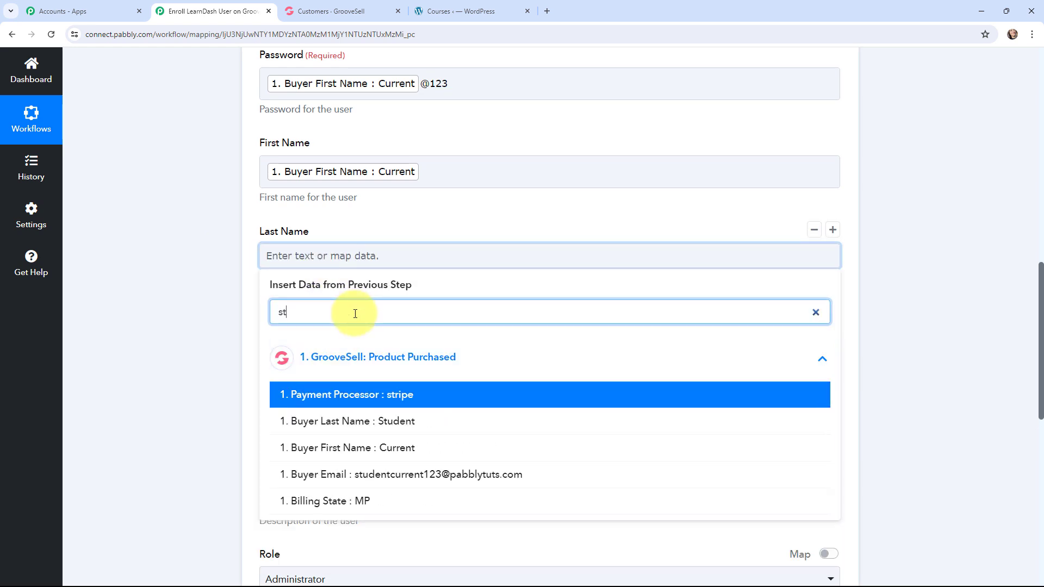
click(381, 422)
click(194, 230)
Step: Set the user's Description to "Student" and the Role to Subscriber
scroll(194, 231, down, 3)
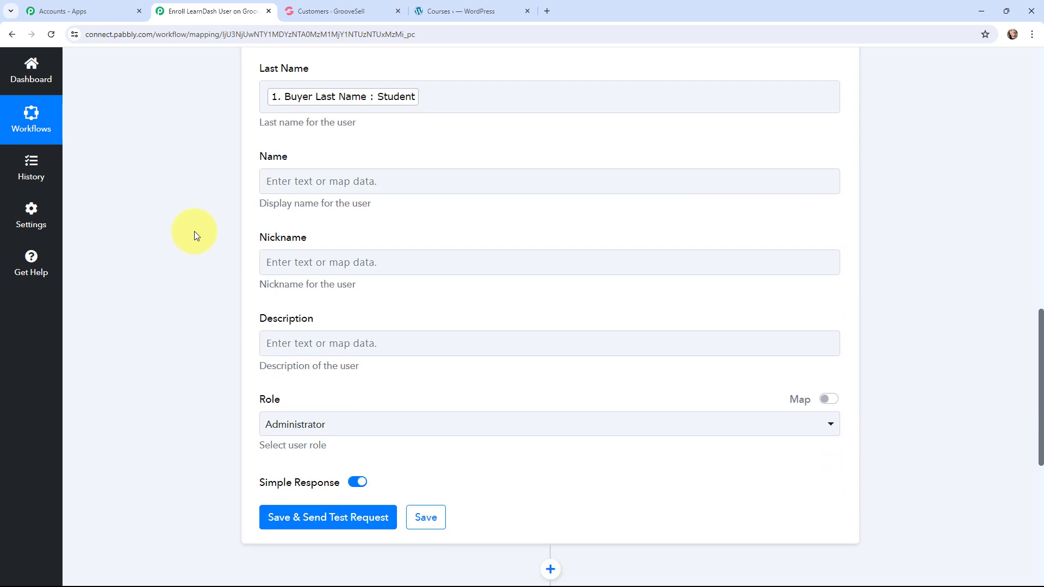
click(283, 345)
text(S)
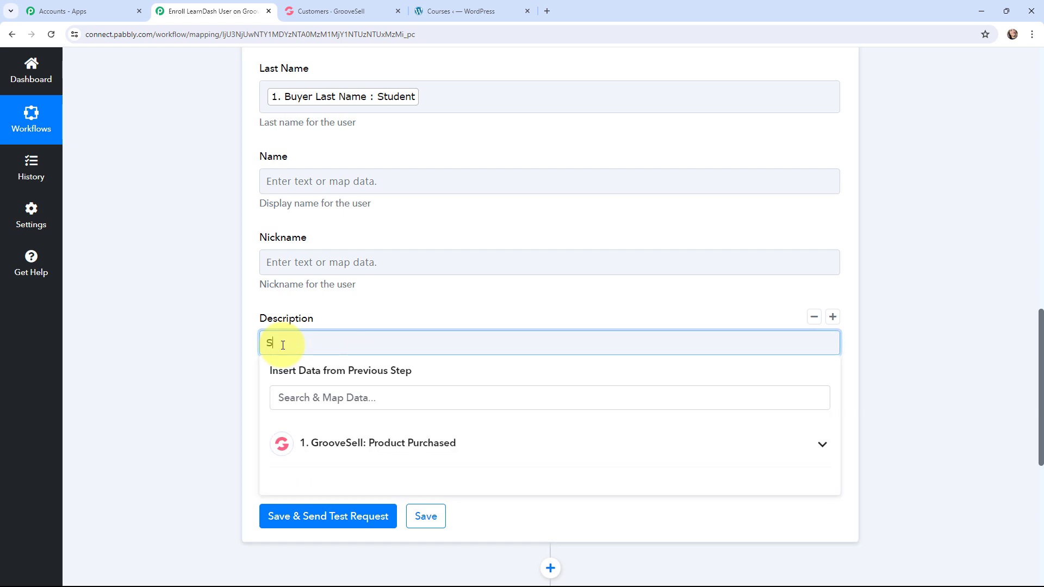
text(tudent)
click(218, 332)
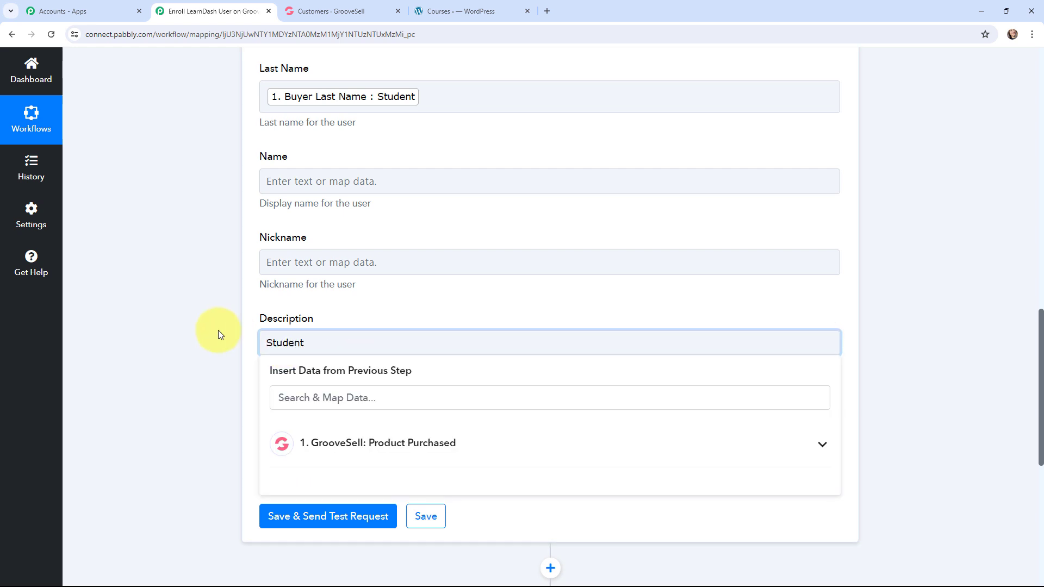
click(695, 430)
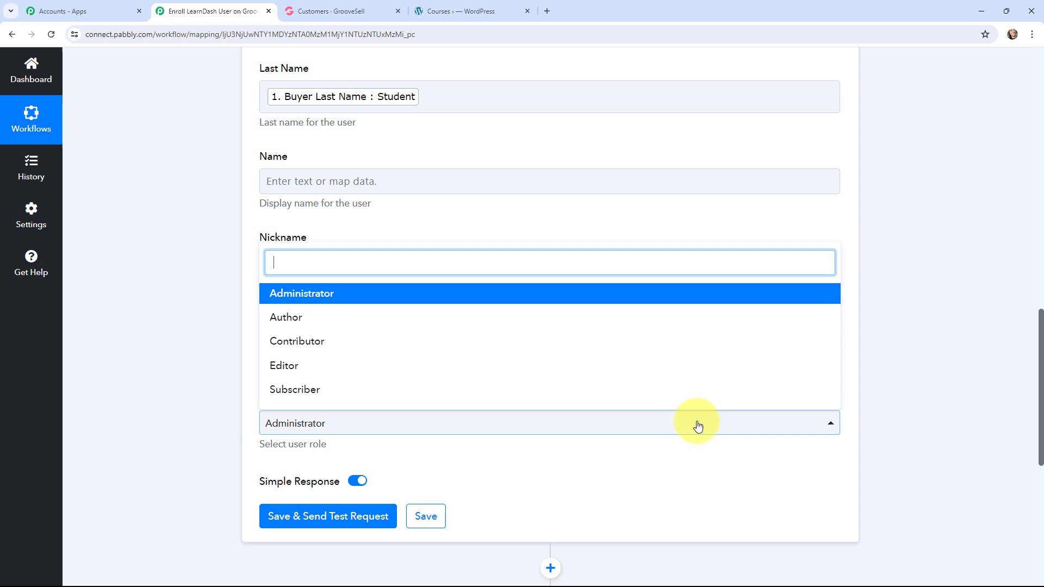
click(343, 396)
scroll(186, 362, up, 7)
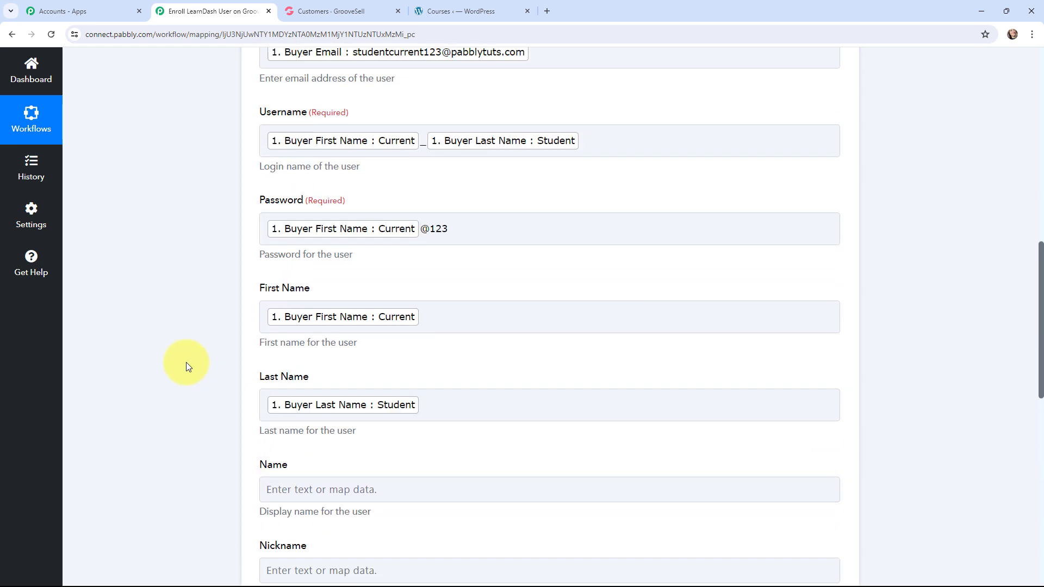
Step: Check the mapped fields of the WordPress Create a User action, save it and send a test request
scroll(186, 362, up, 1)
scroll(186, 363, down, 1)
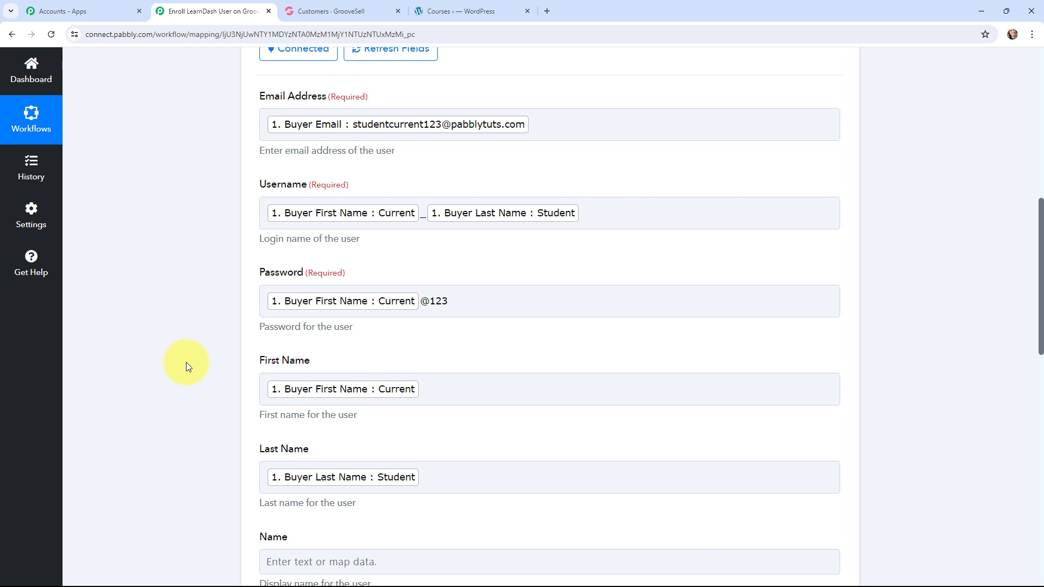
scroll(184, 333, down, 9)
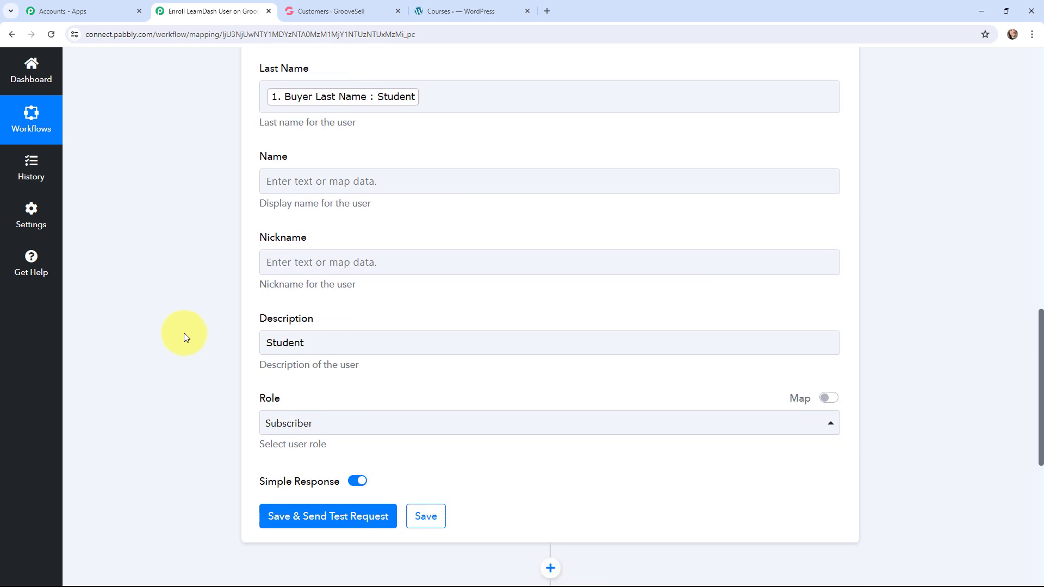
click(319, 409)
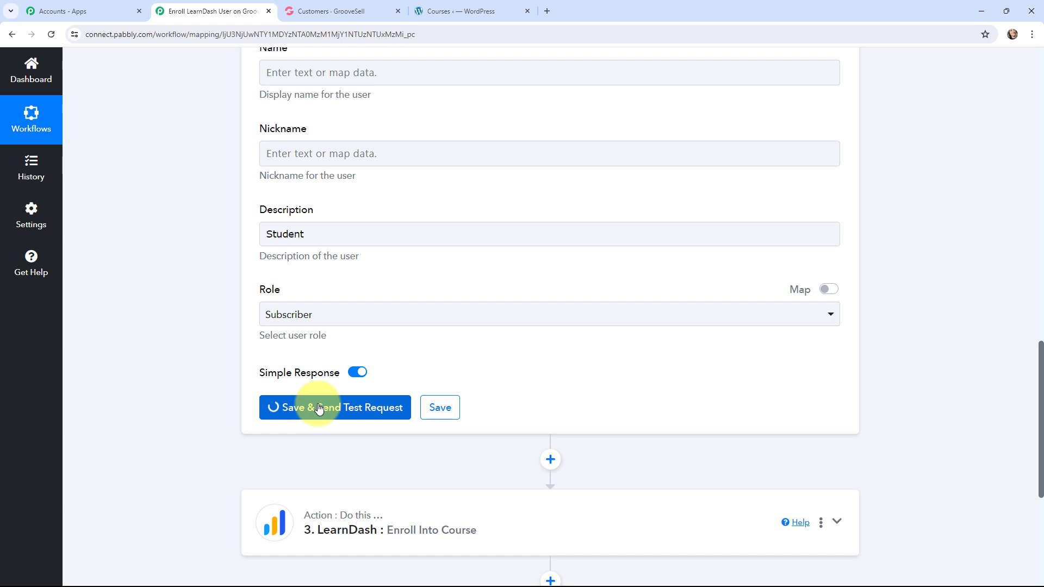
Step: Examine the response received from WordPress for the created user's details, including the Id, Email, Link and Roles fields
scroll(550, 261, down, 3)
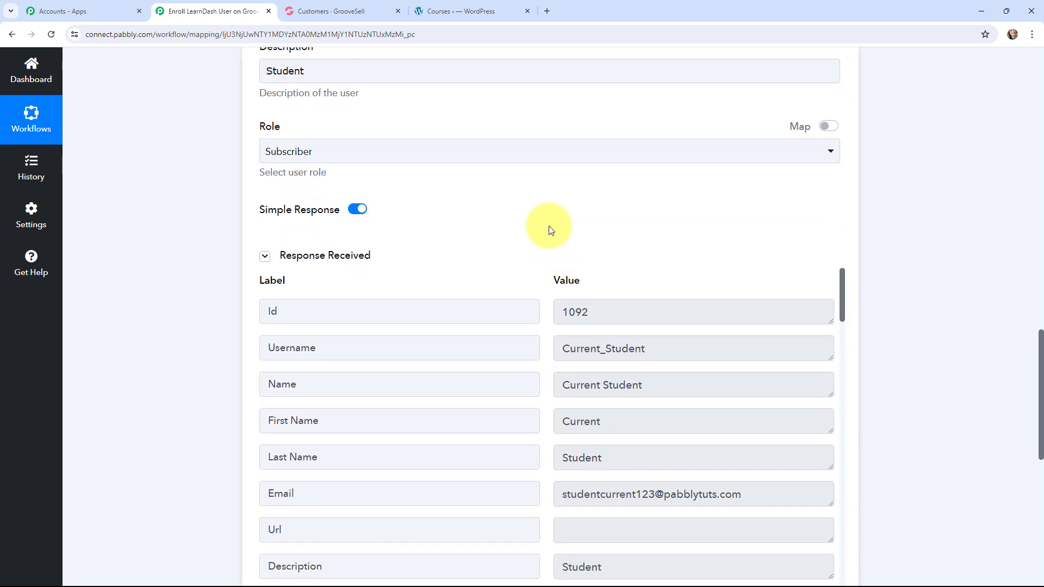
scroll(550, 230, down, 1)
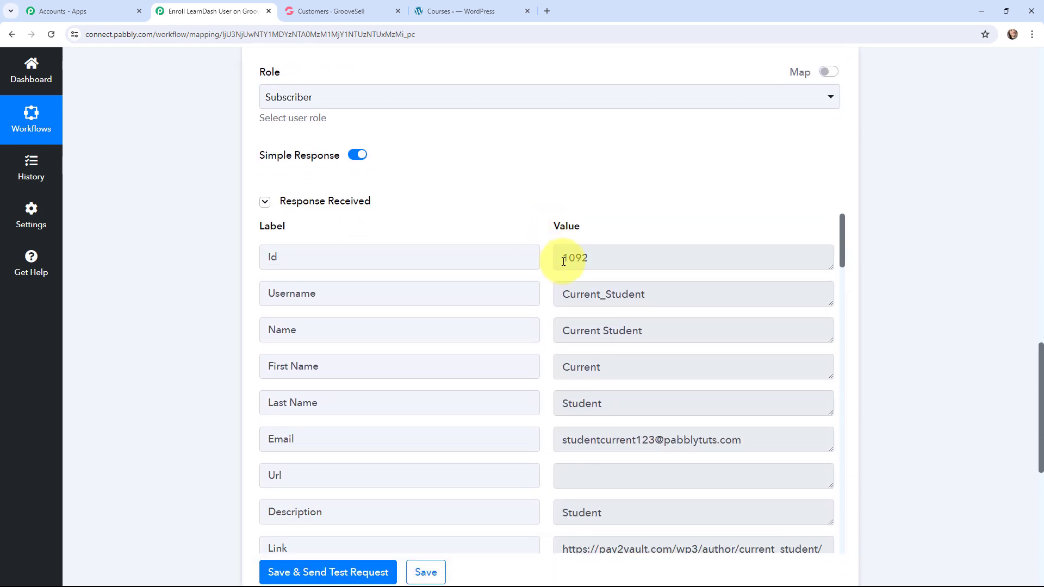
scroll(548, 297, down, 3)
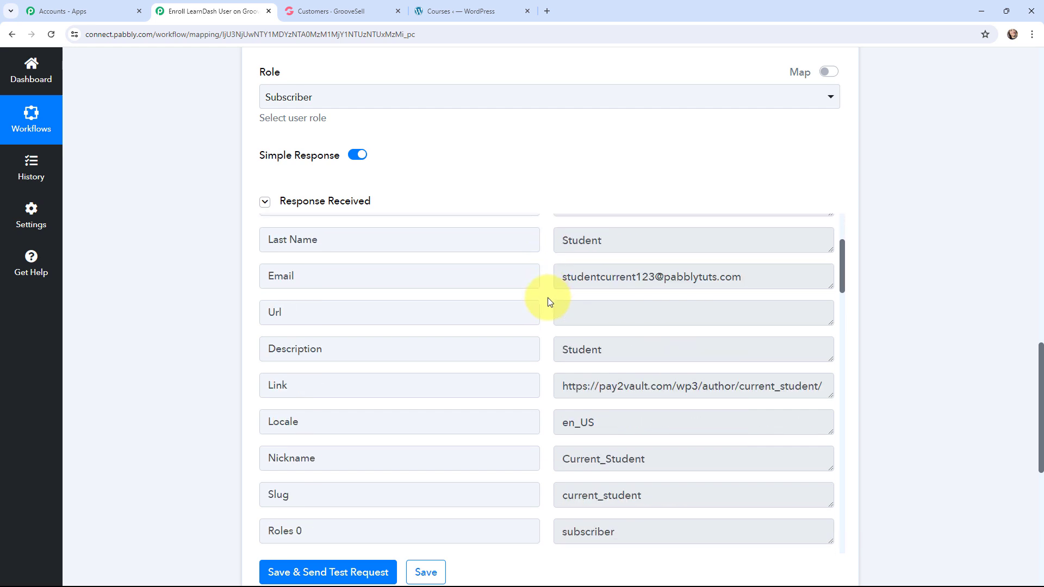
scroll(549, 301, down, 1)
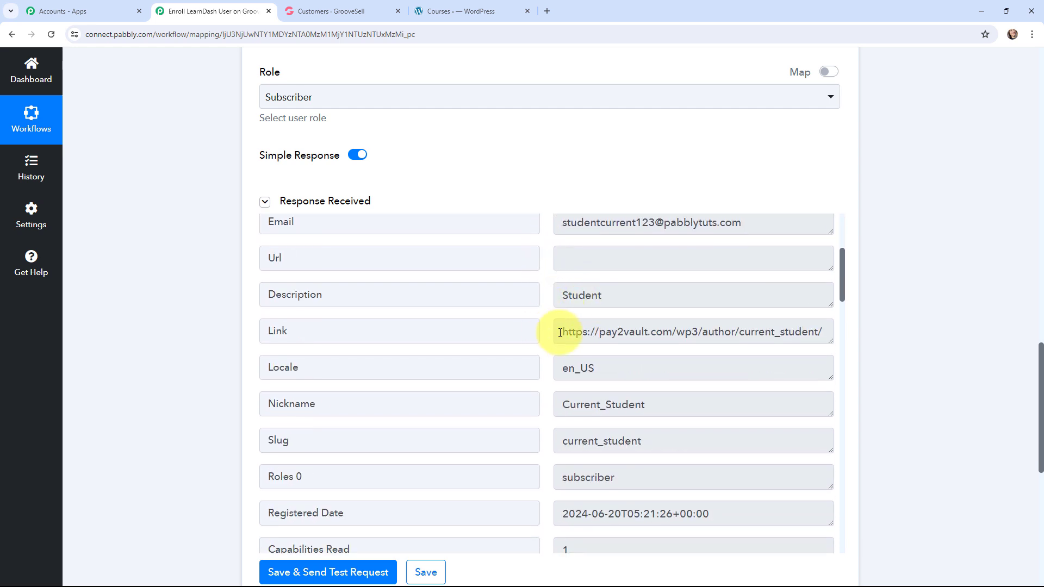
drag(565, 330, 873, 342)
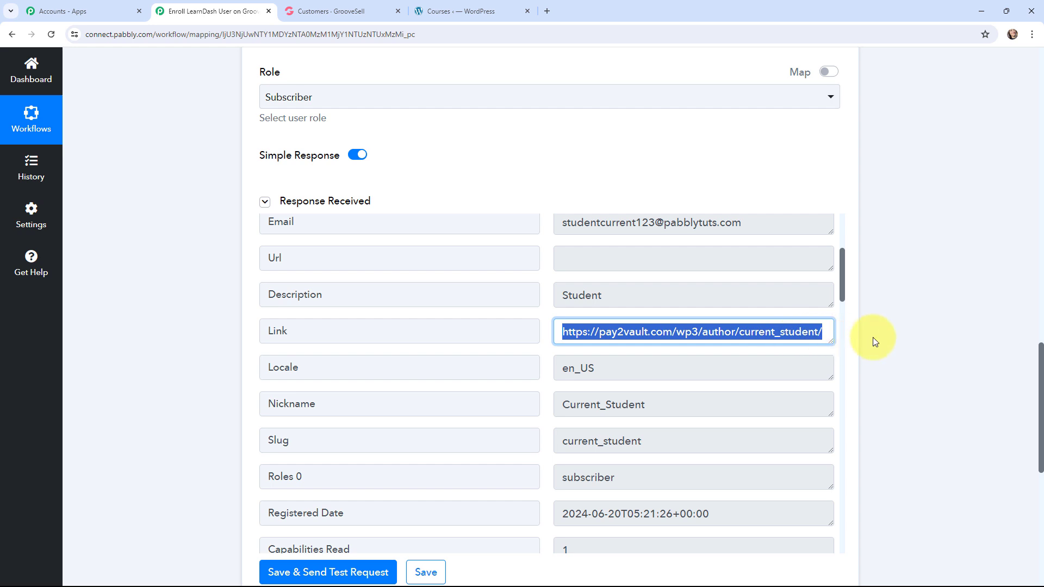
click(890, 342)
scroll(517, 323, down, 1)
scroll(524, 329, up, 6)
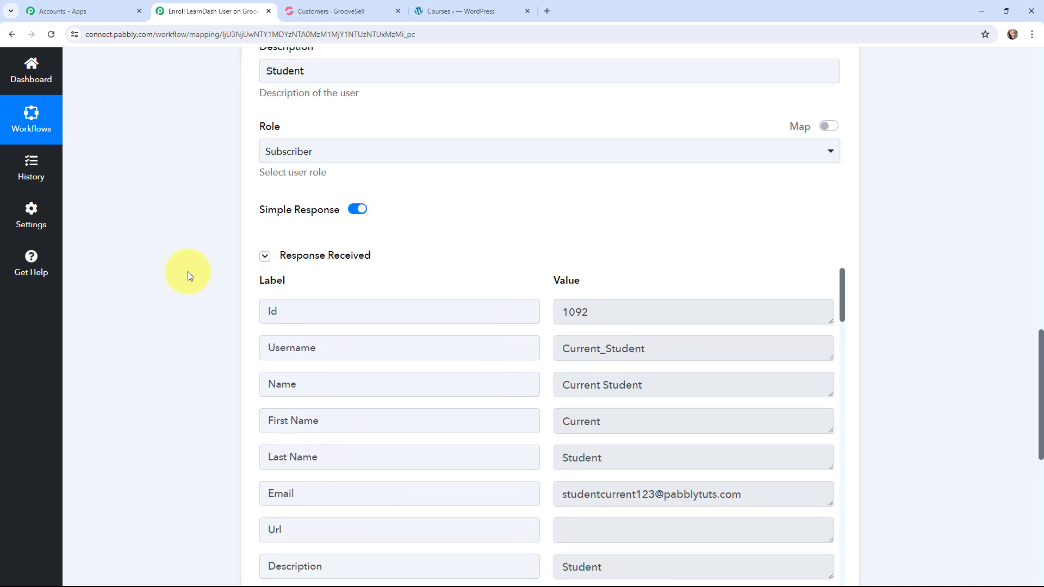
scroll(188, 272, down, 2)
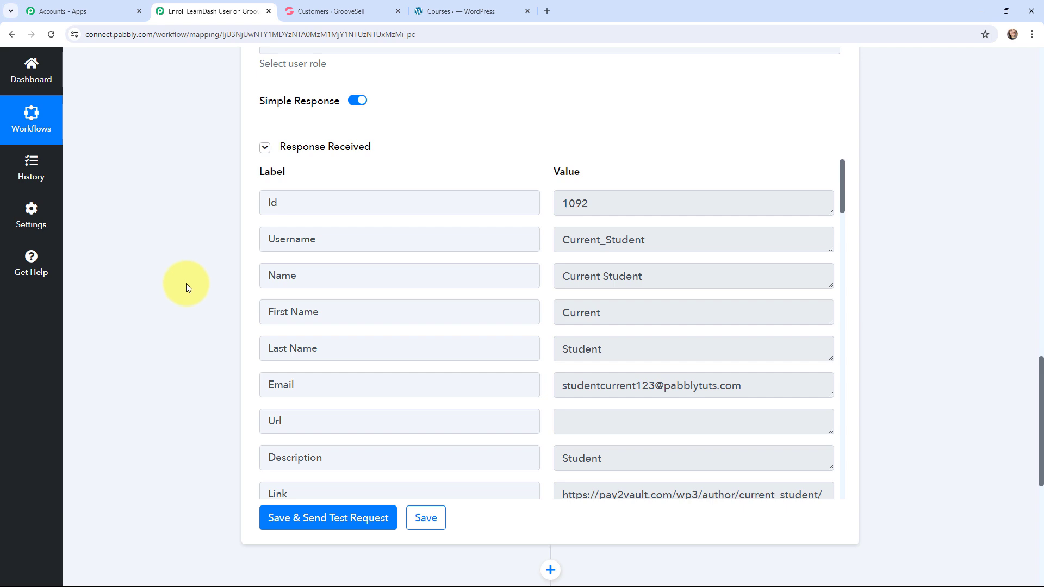
Step: Switch to the WordPress admin and open the list of all users
click(460, 15)
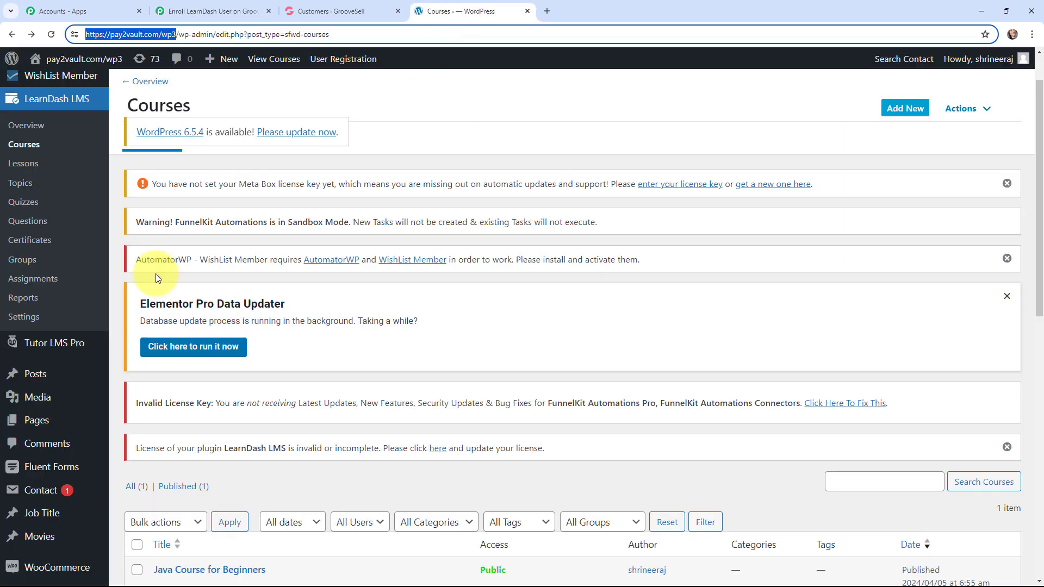
scroll(35, 321, down, 7)
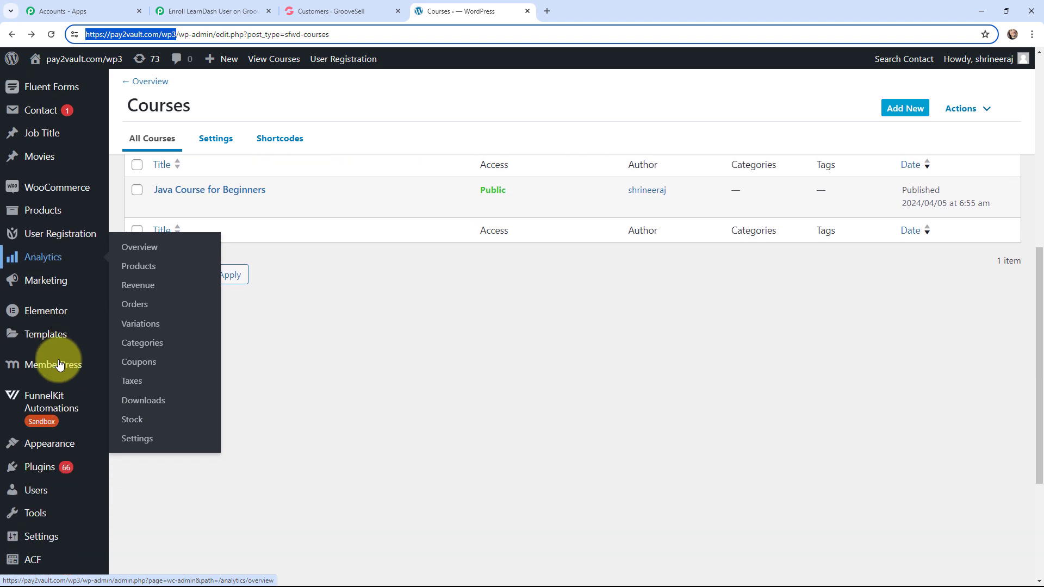
scroll(60, 364, down, 3)
click(51, 329)
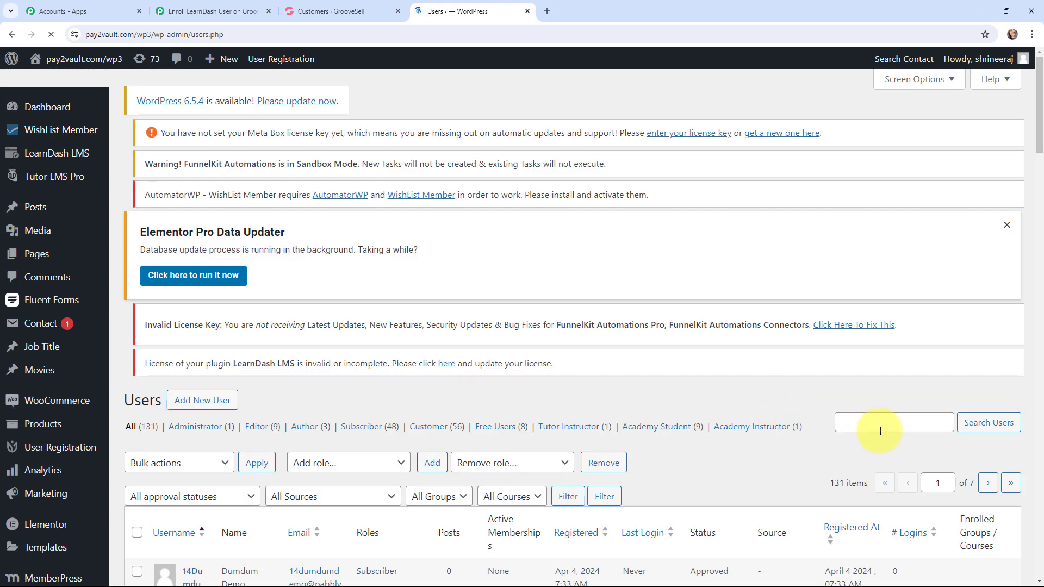
Step: Search the WordPress users for the newly created user's full name and check the matching account's details
click(886, 430)
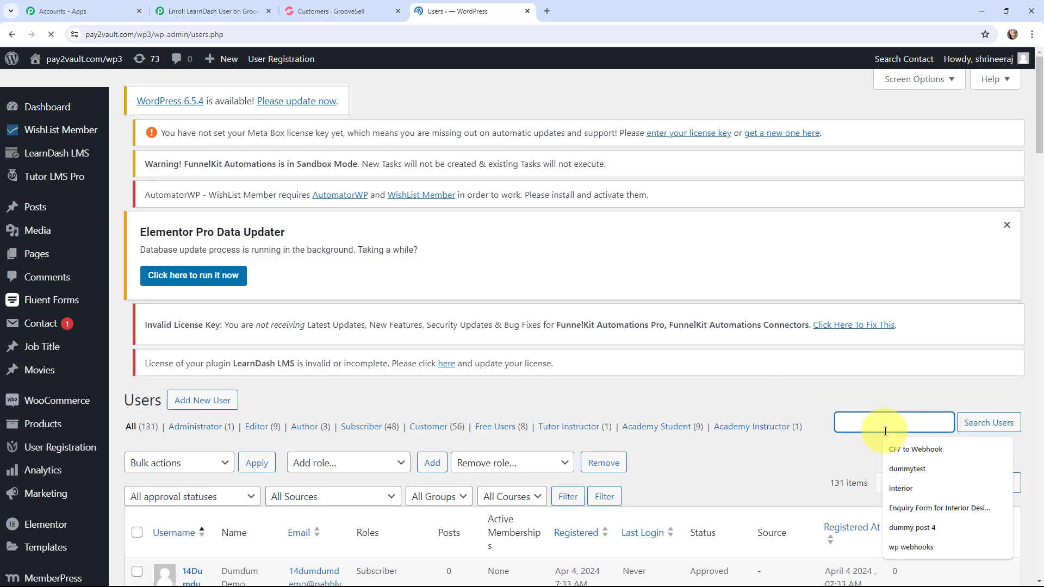
text(cure)
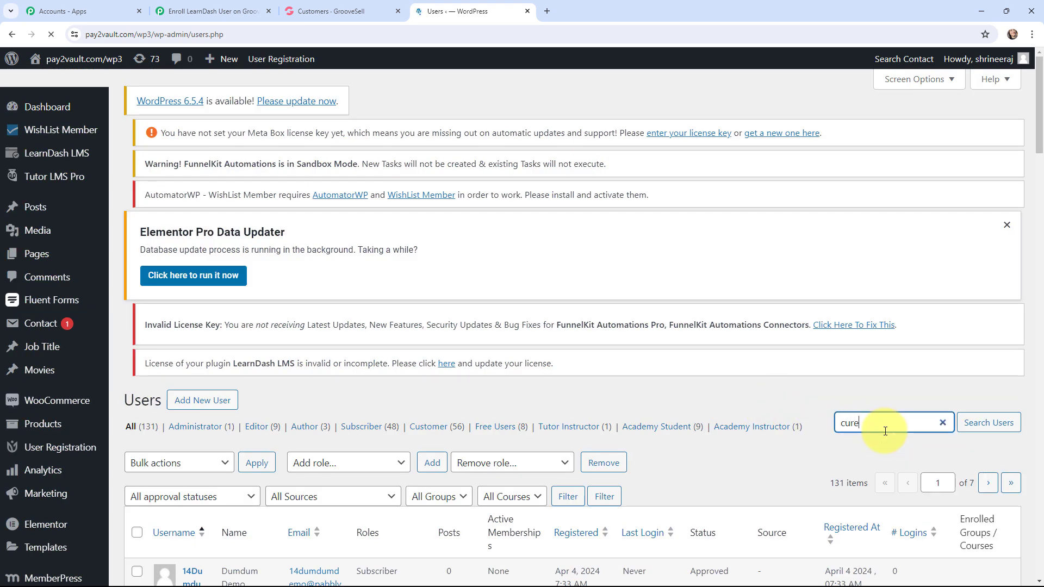
key(BackSpace)
text(rent student)
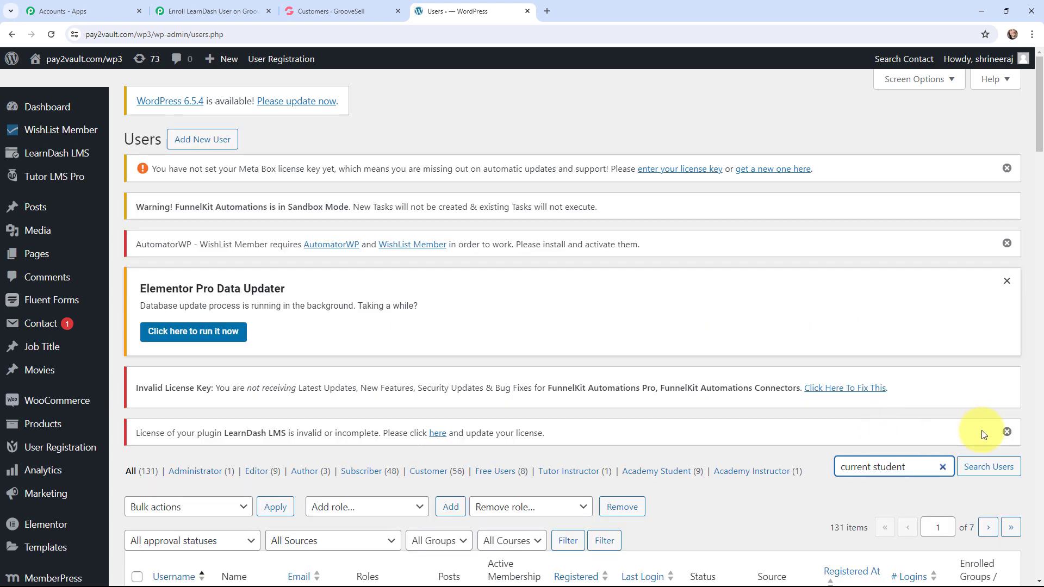
click(978, 471)
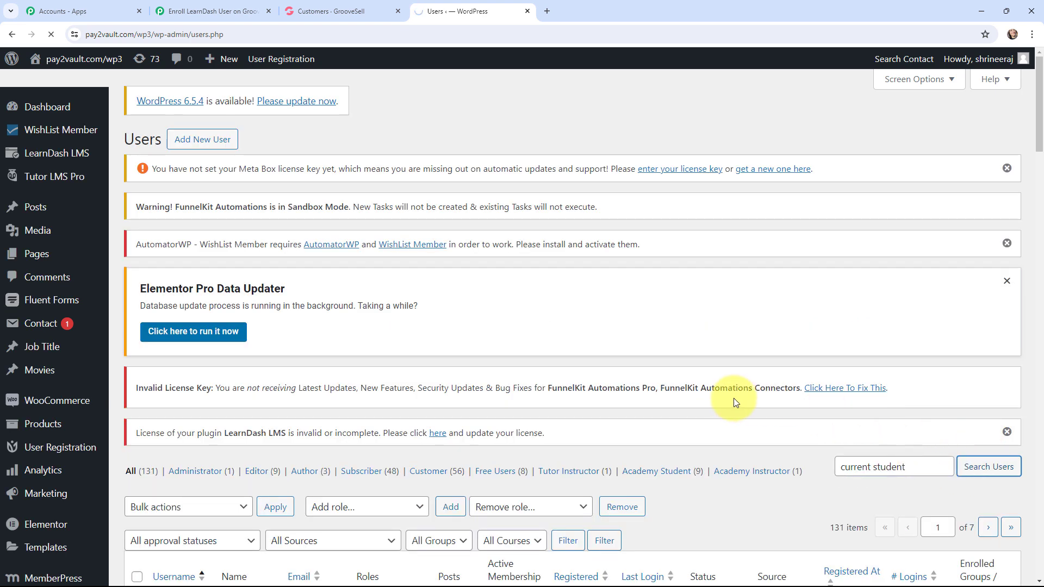
scroll(739, 284, down, 5)
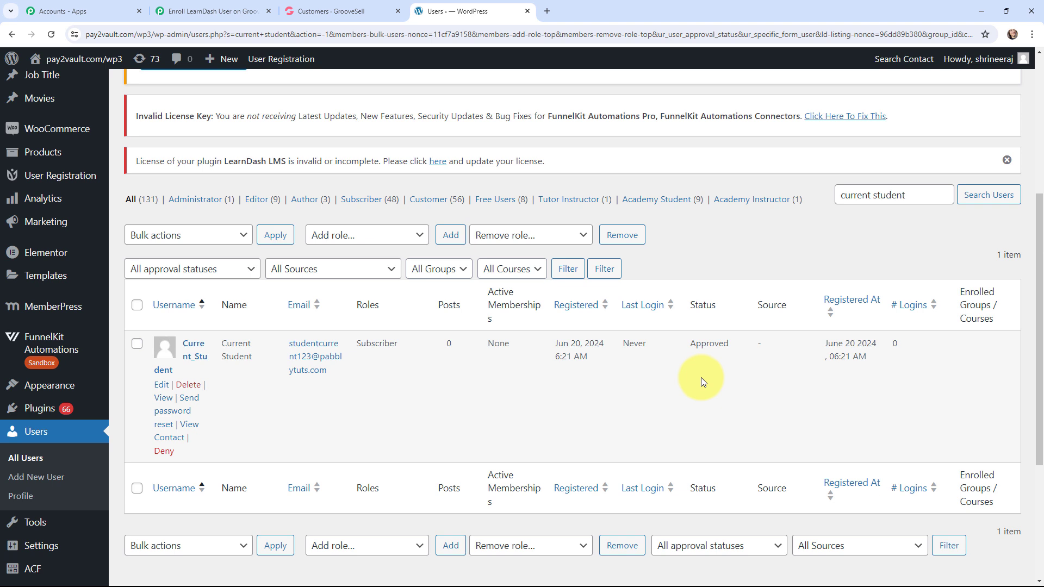
Step: Return to the Pabbly Connect workflow, collapse the WordPress action and open the connection setup of the LearnDash Enroll Into Course action
click(212, 10)
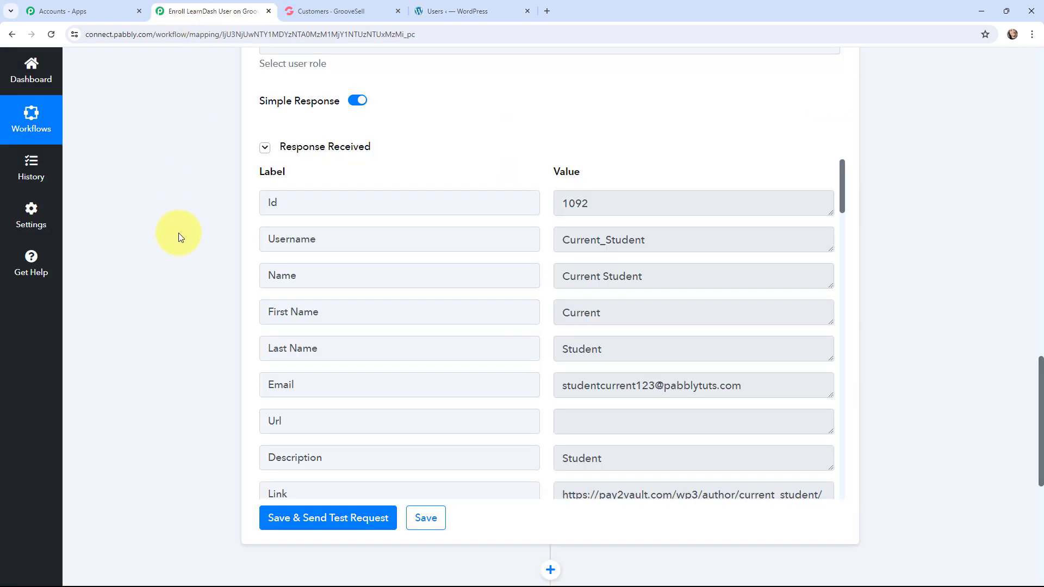
scroll(178, 233, up, 15)
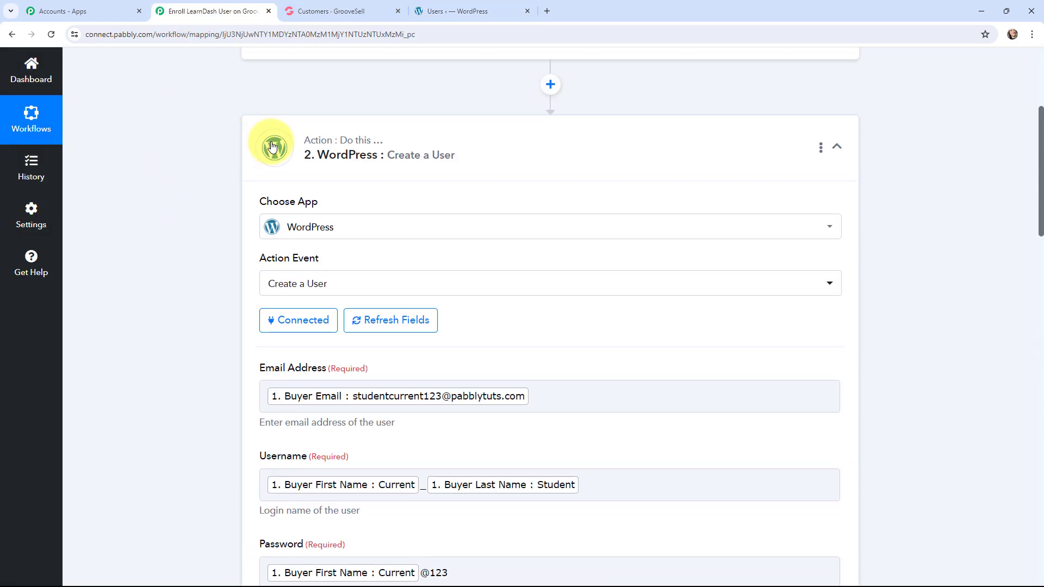
click(272, 145)
click(270, 265)
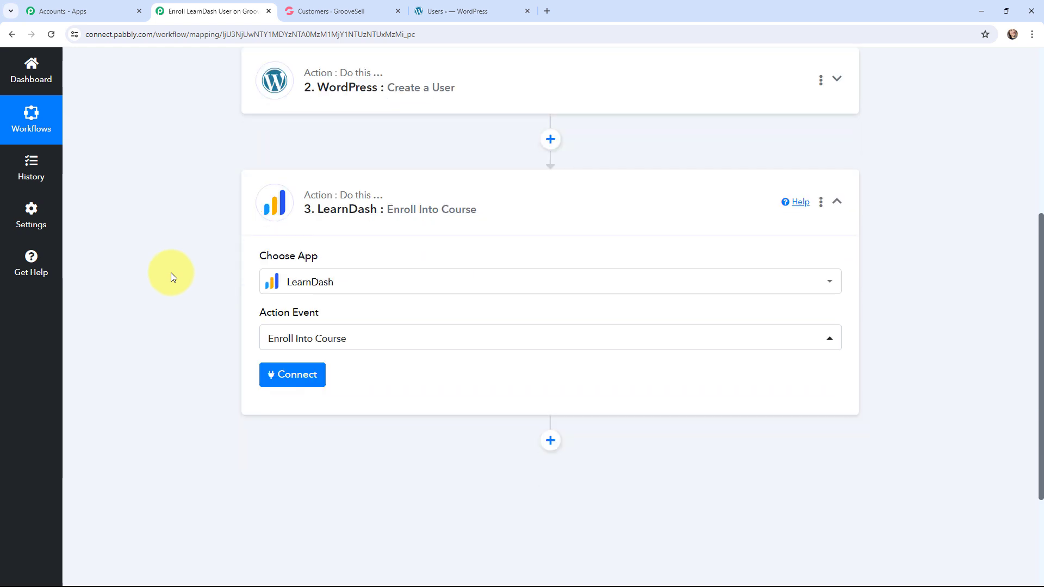
click(289, 375)
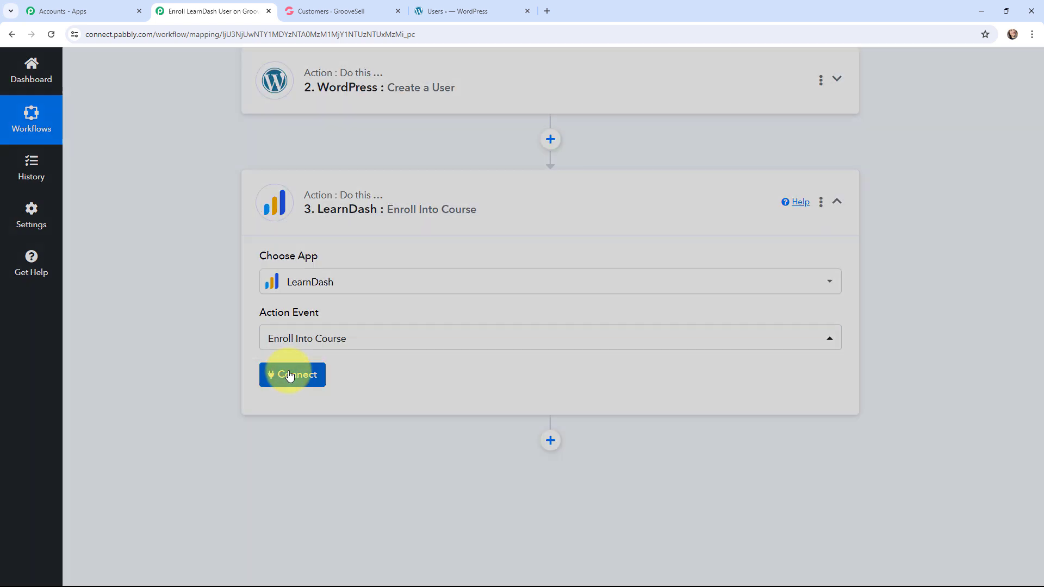
Step: Choose to add a new LearnDash connection and review which WordPress login details it requires
click(482, 188)
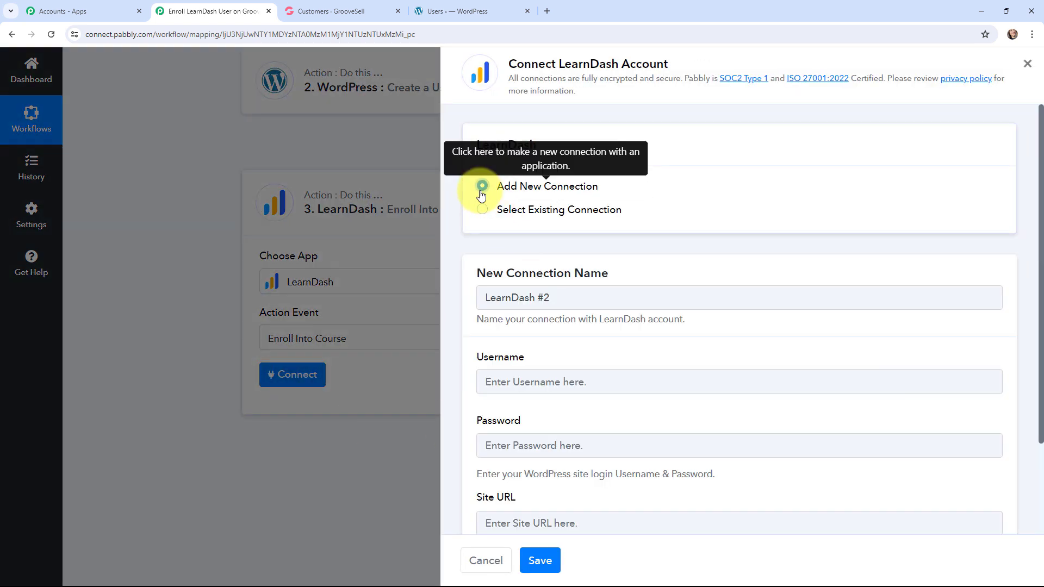
scroll(461, 293, down, 2)
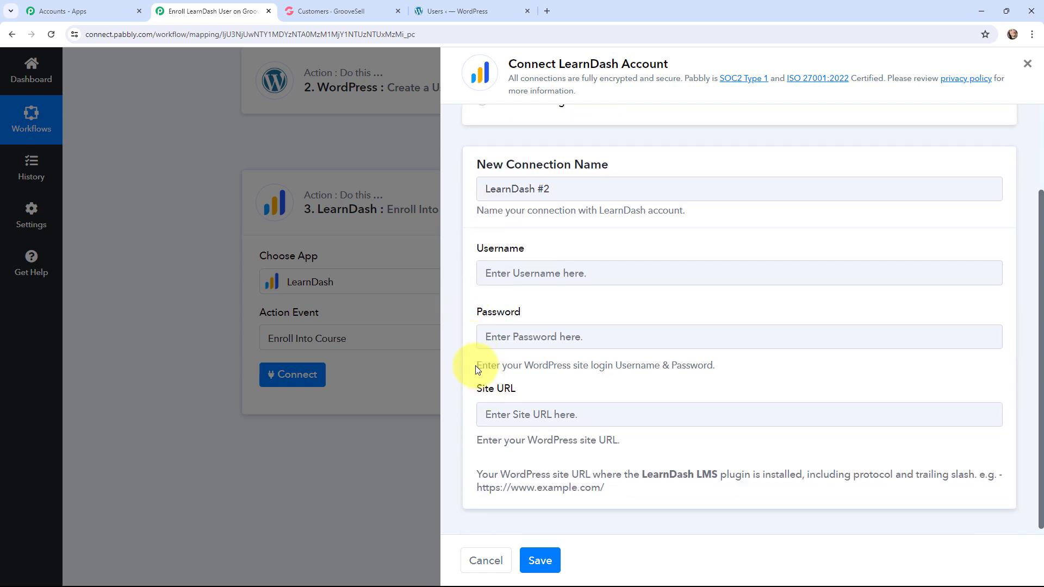
drag(477, 366, 717, 365)
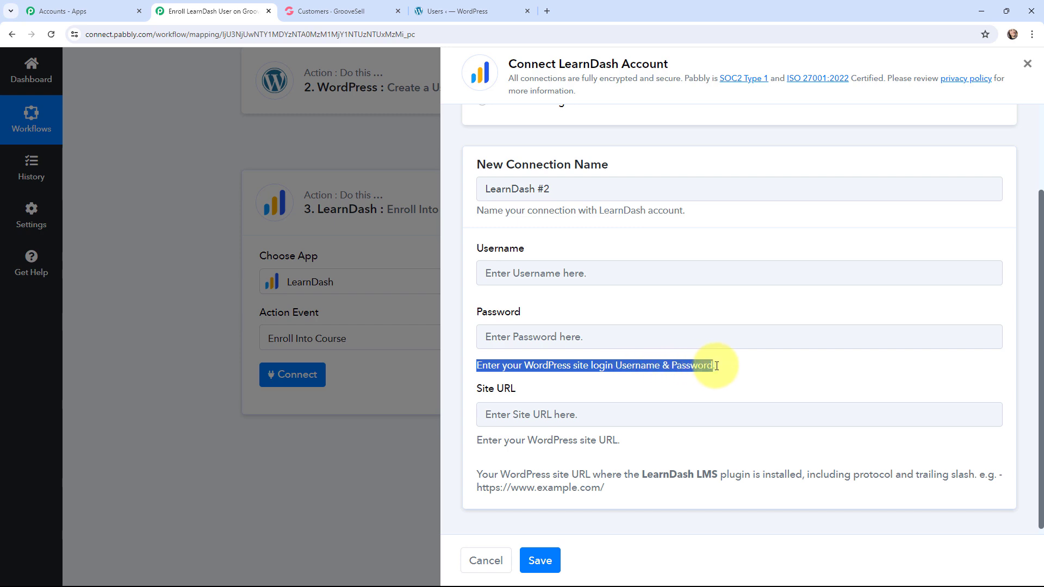
click(546, 399)
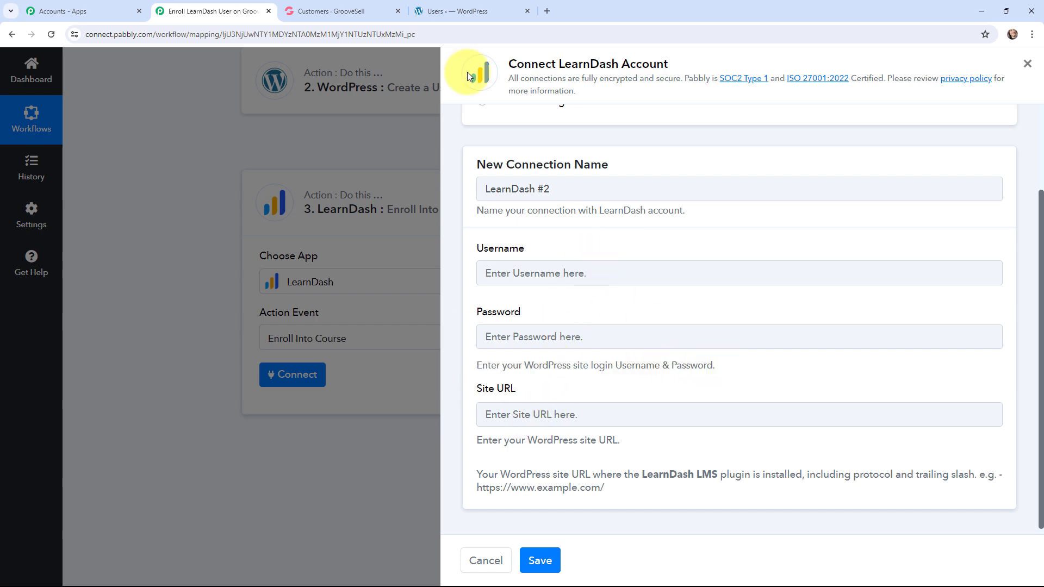
click(472, 11)
click(468, 34)
double_click(476, 34)
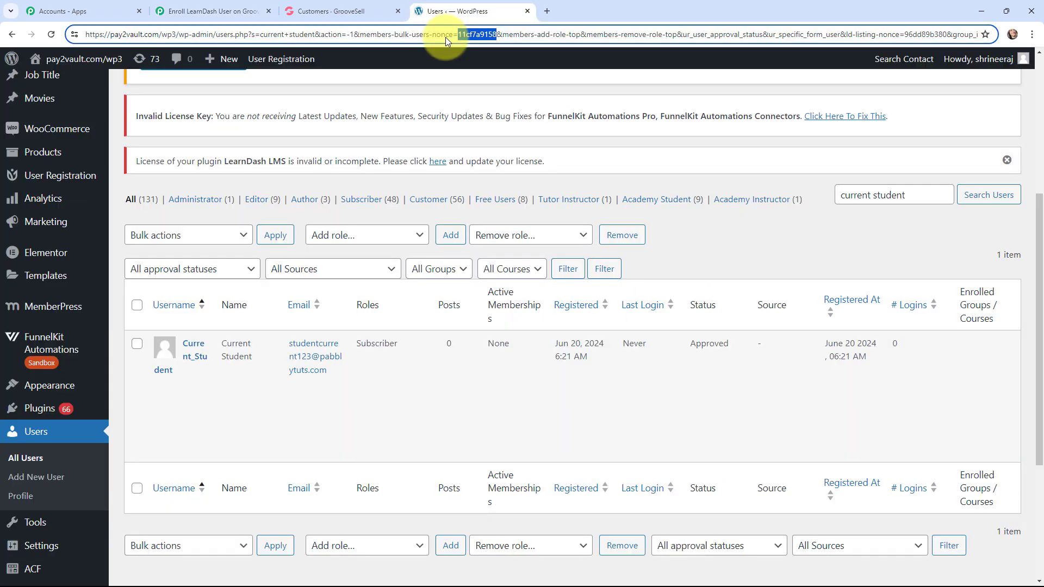
drag(215, 35, 70, 23)
key(ctrl+c)
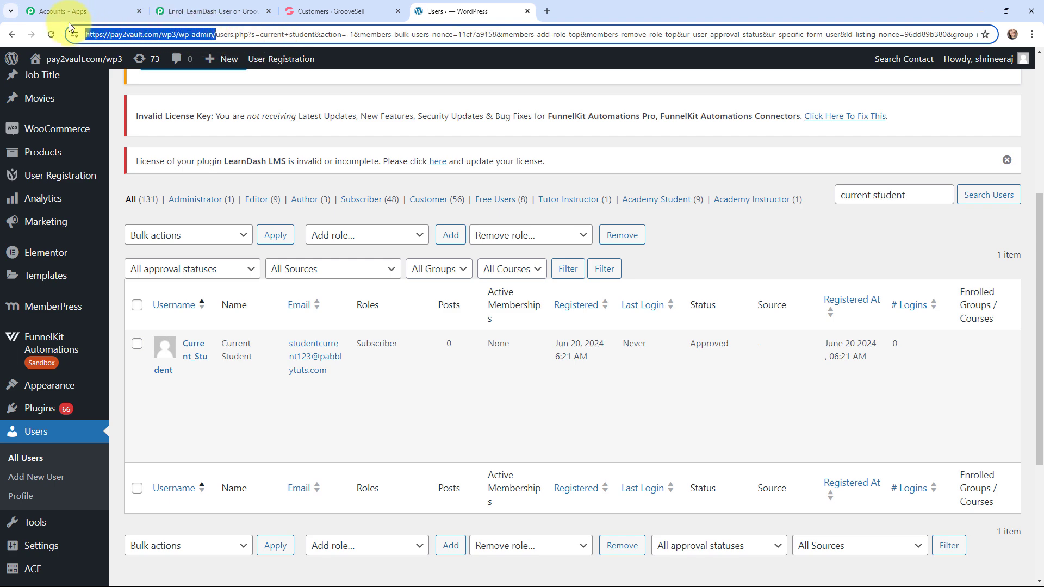
click(209, 10)
click(522, 418)
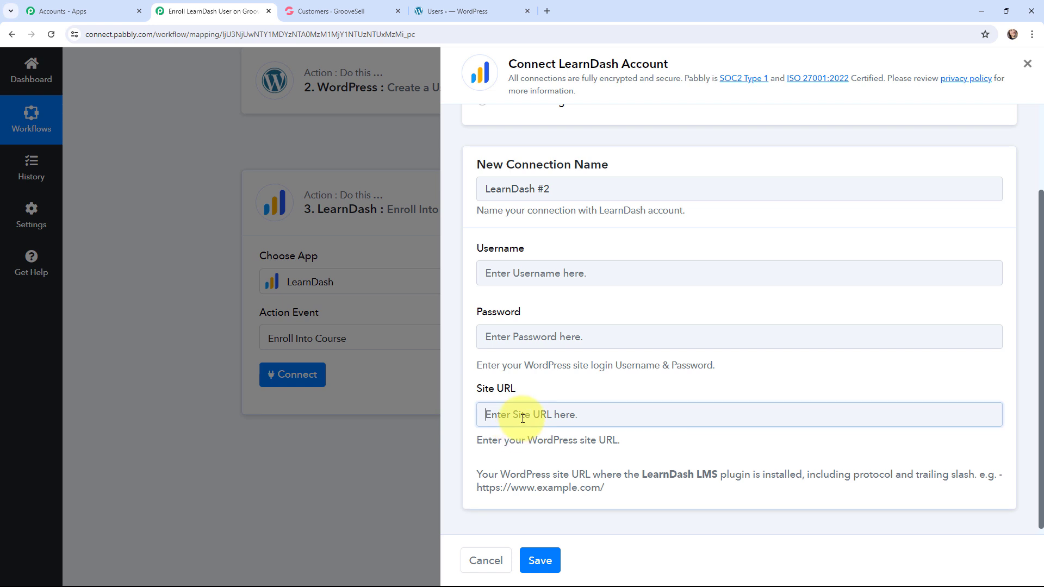
key(ctrl+v)
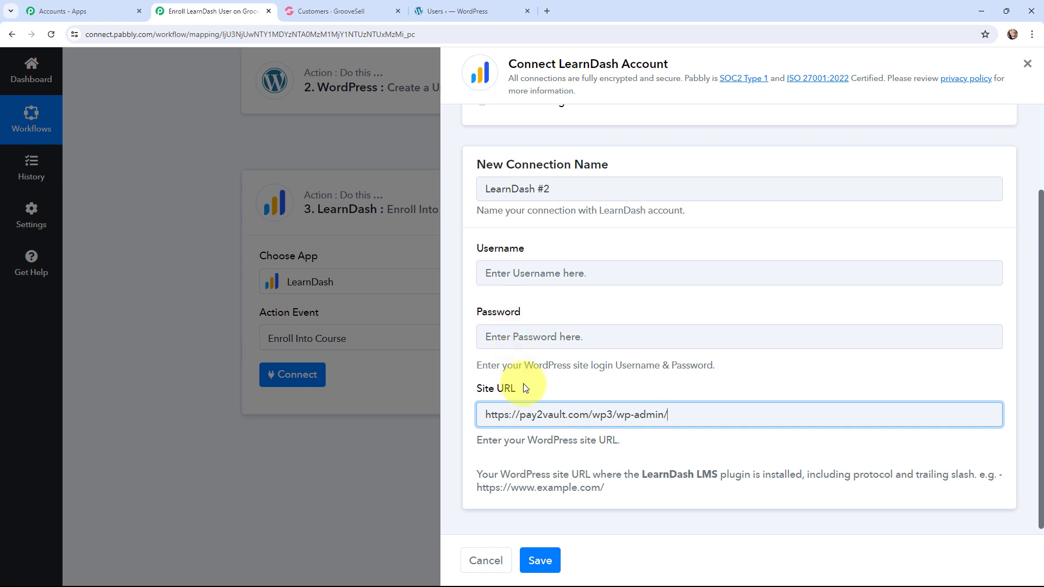
Step: Connect the LearnDash action through the existing connection LearnDash #1 and save it
scroll(523, 381, up, 2)
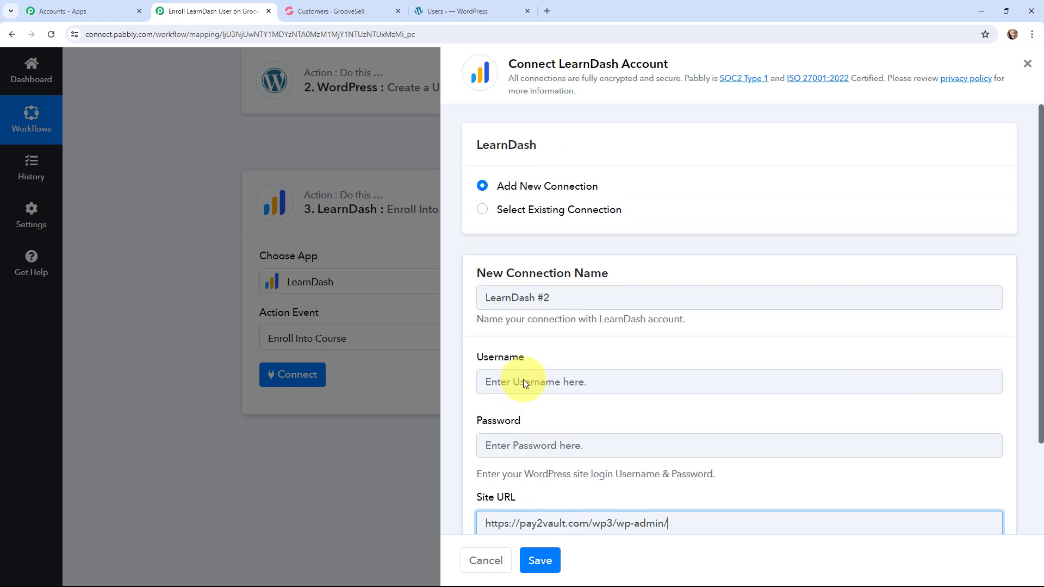
click(482, 211)
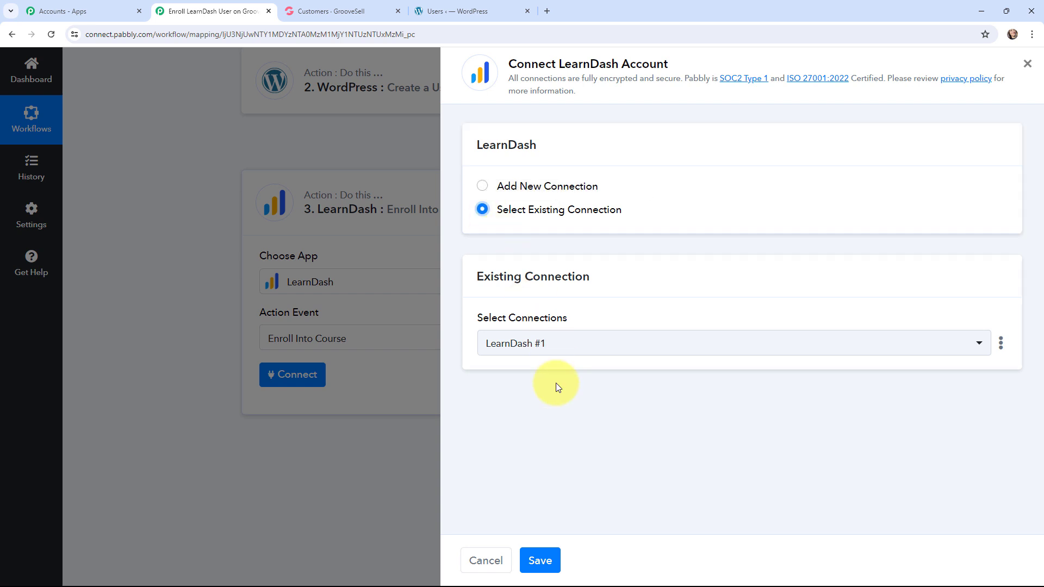
click(537, 566)
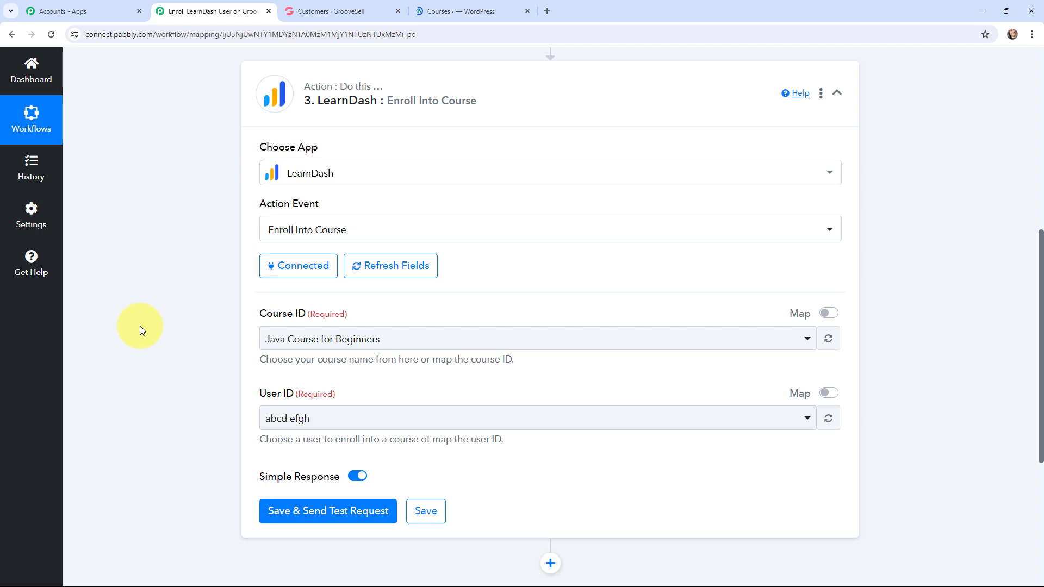
Step: Check the course title in the WordPress LearnDash courses list and return to the Pabbly Connect workflow
click(435, 10)
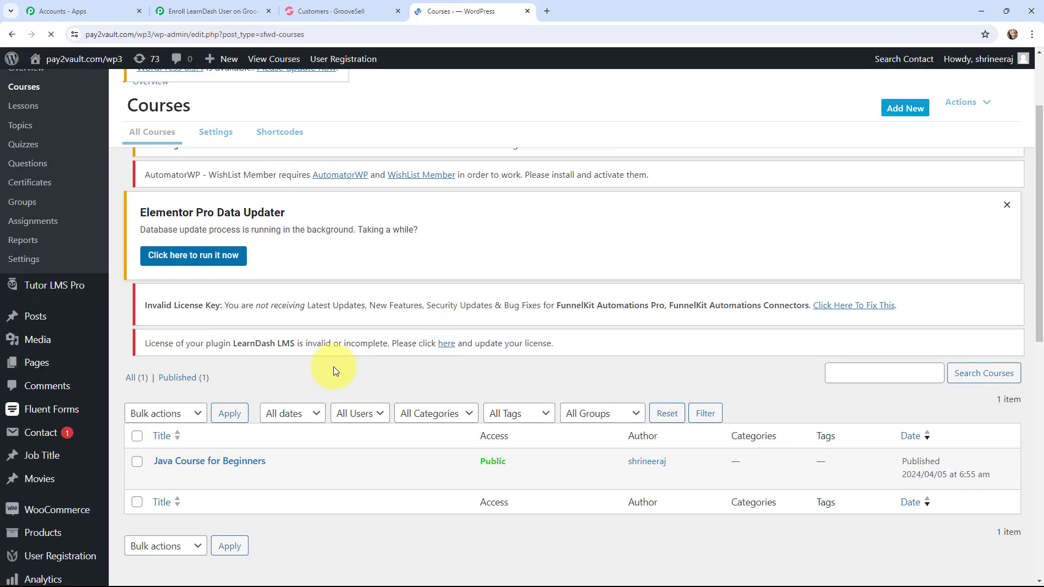
scroll(334, 366, down, 1)
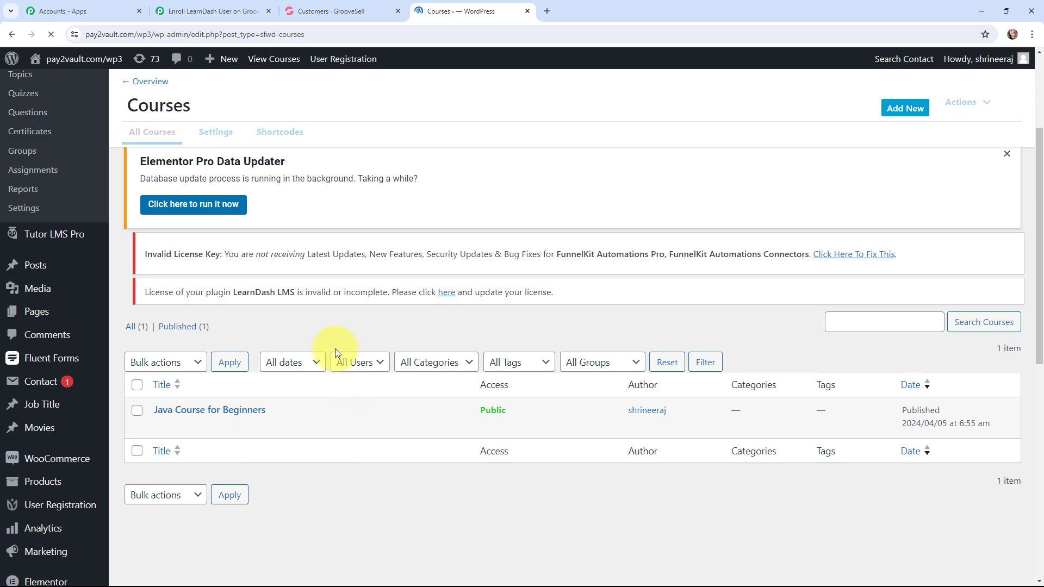
click(214, 11)
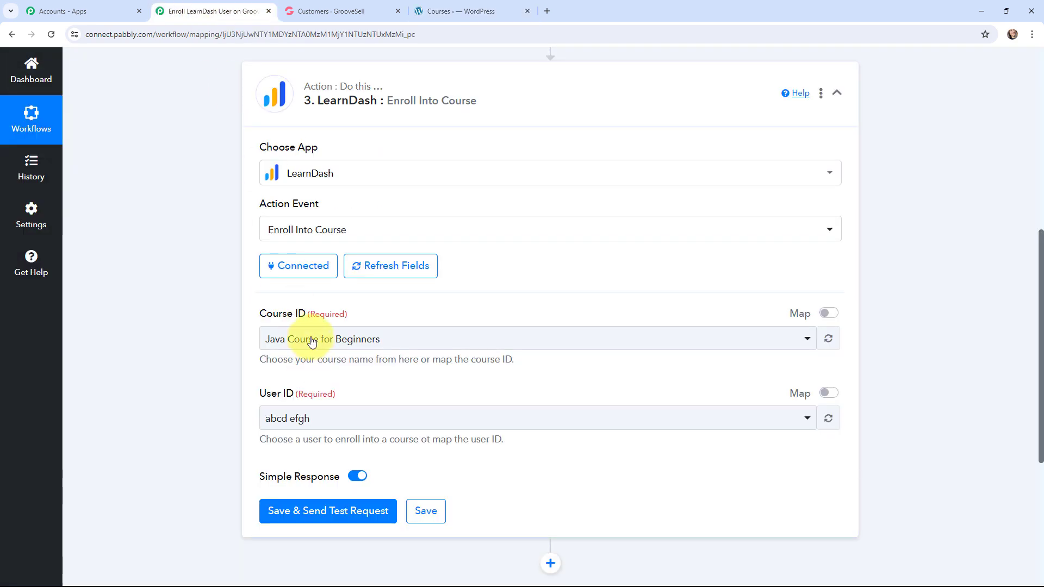
Step: Turn on mapping for the LearnDash action's User ID and clear its preselected user
click(828, 393)
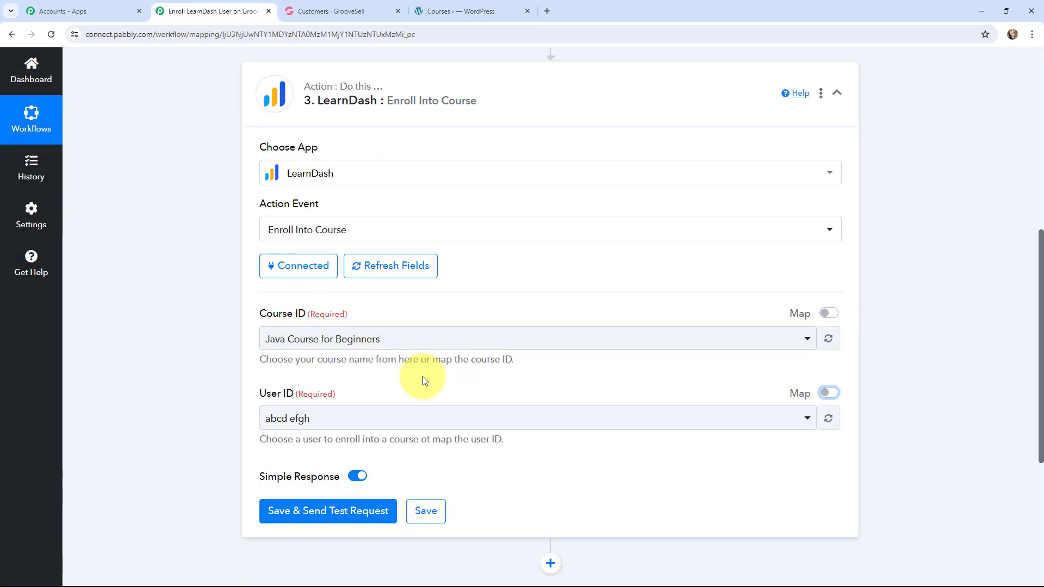
click(831, 393)
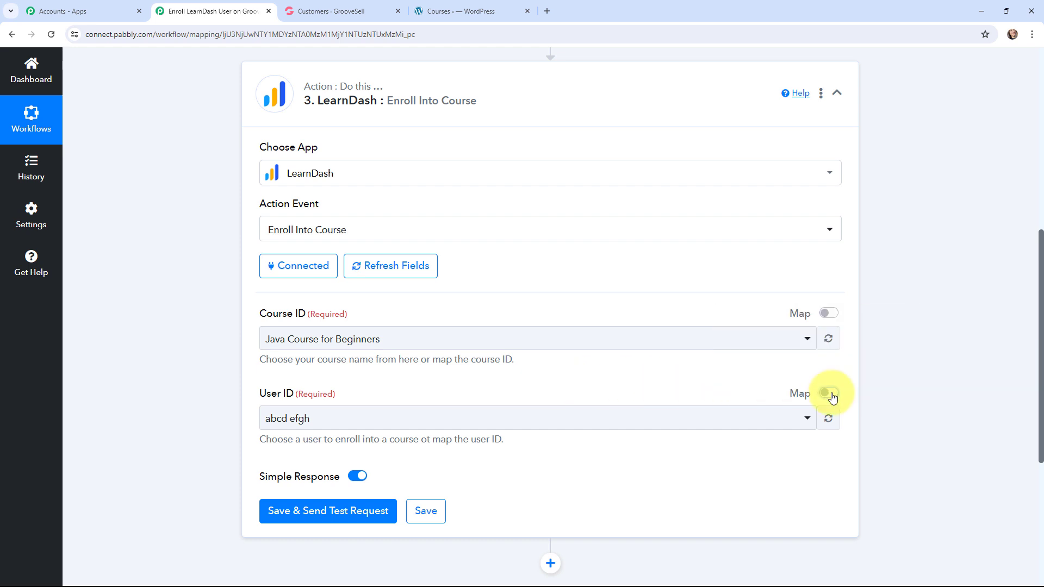
click(832, 398)
drag(350, 420, 211, 421)
key(BackSpace)
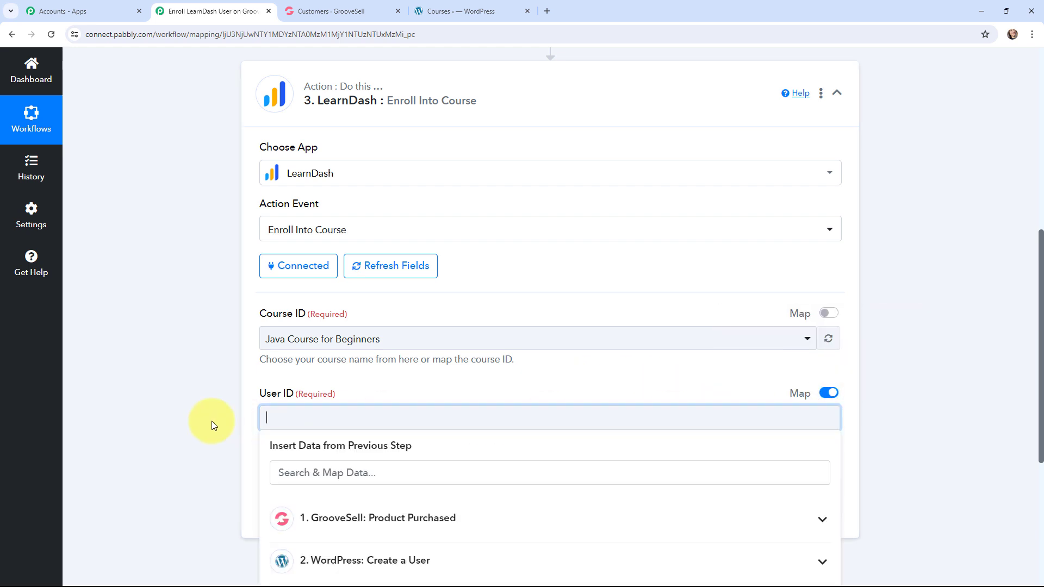
click(198, 386)
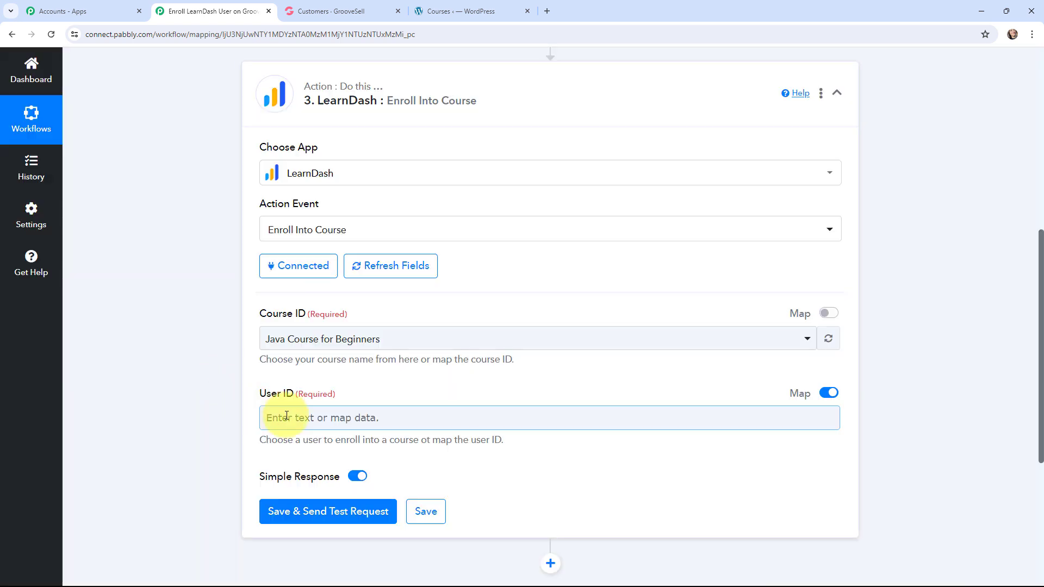
Step: Map the User ID to the Id from the WordPress Create a User step, then save and send a test request
click(298, 412)
scroll(327, 380, down, 2)
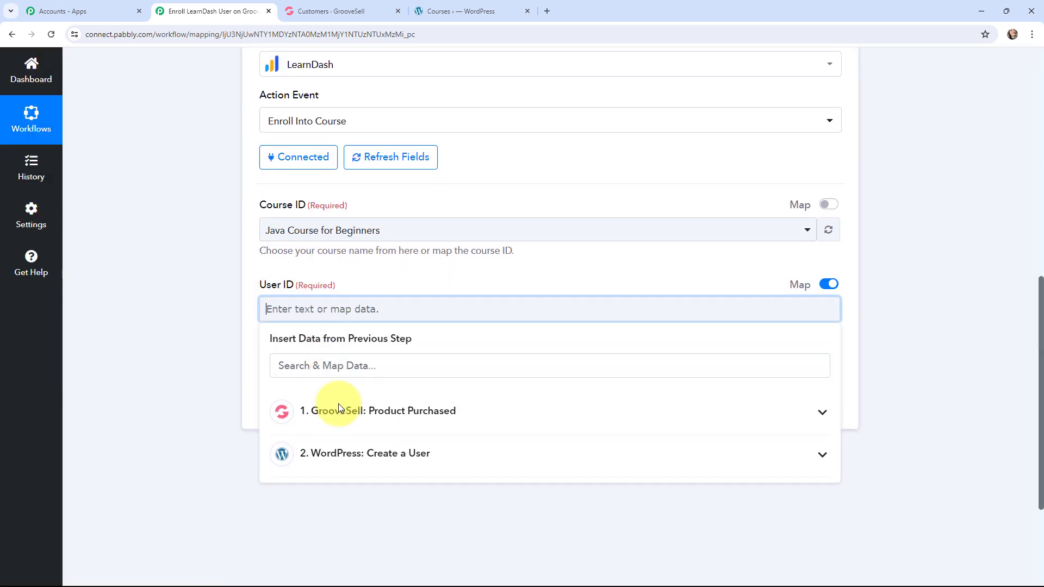
click(361, 451)
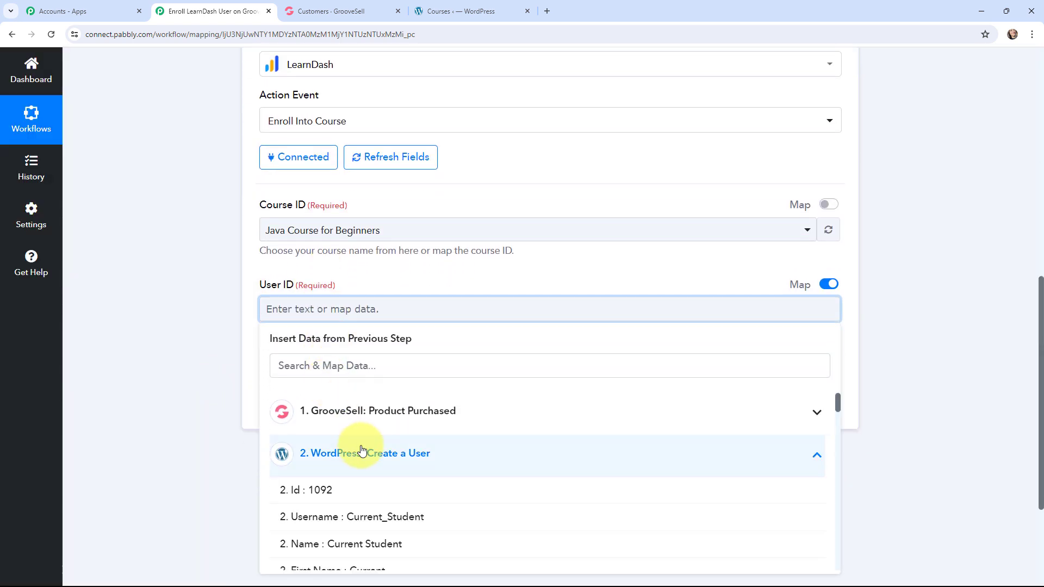
click(354, 491)
click(195, 320)
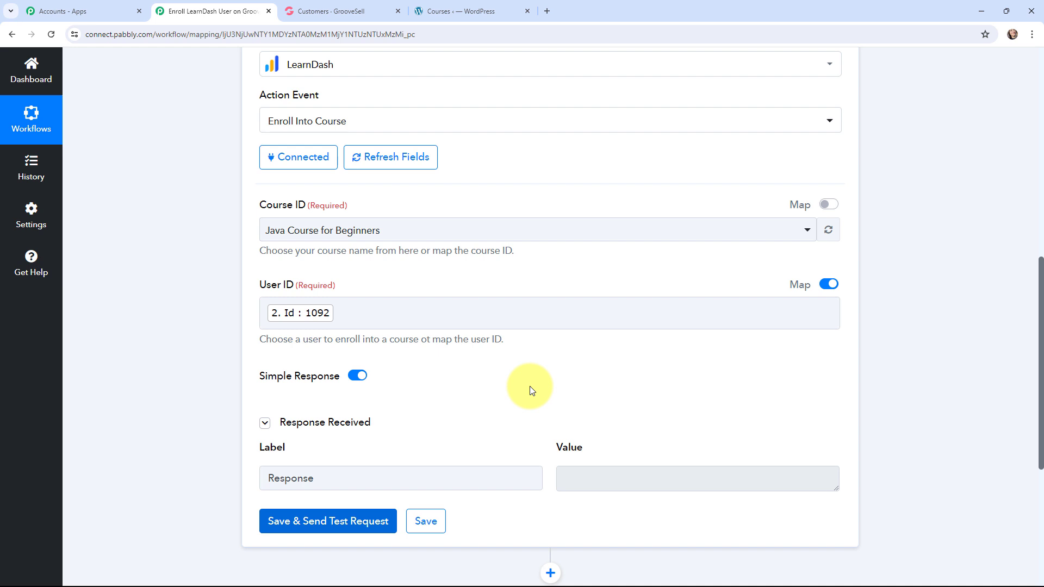
scroll(529, 386, up, 2)
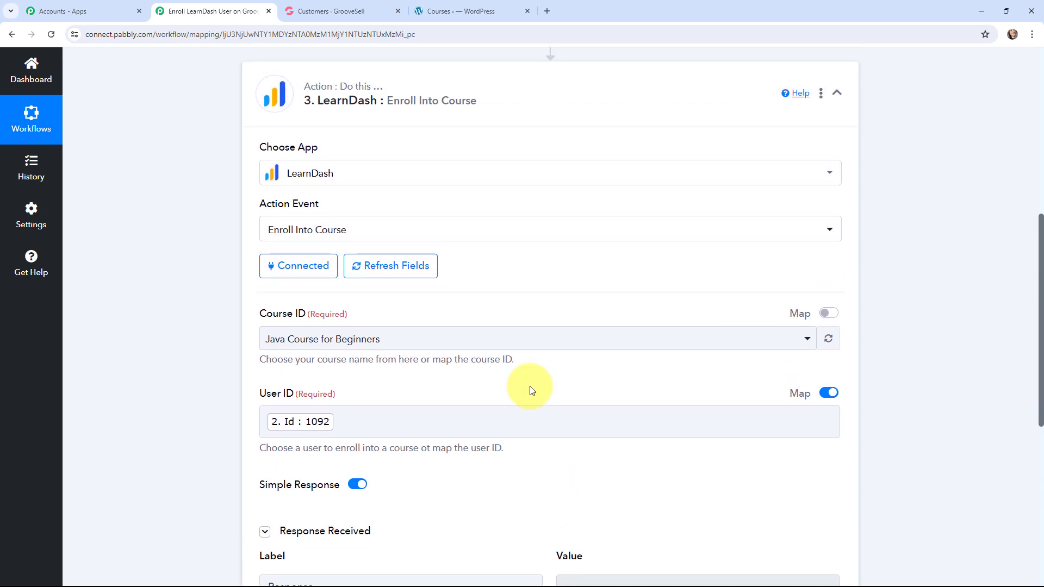
Step: Search the WordPress admin's Users list for the test customer's name and open that user's enrolled courses
click(452, 3)
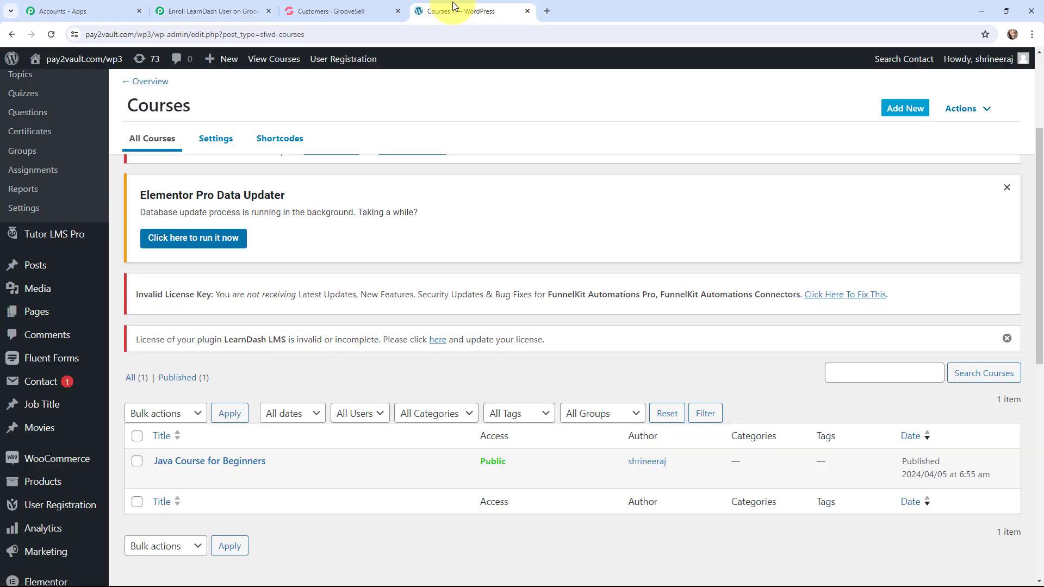
scroll(84, 283, down, 6)
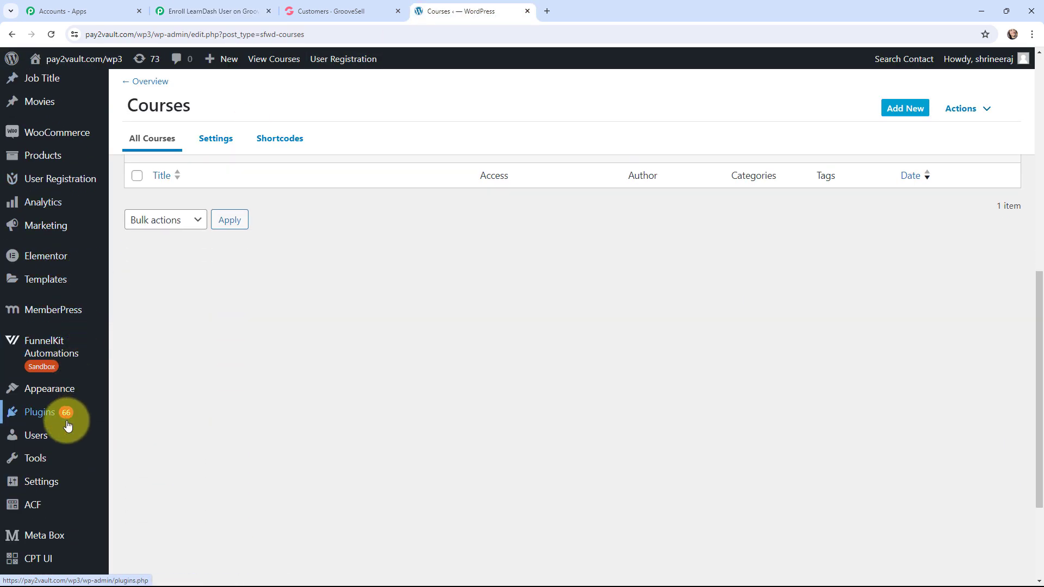
click(47, 435)
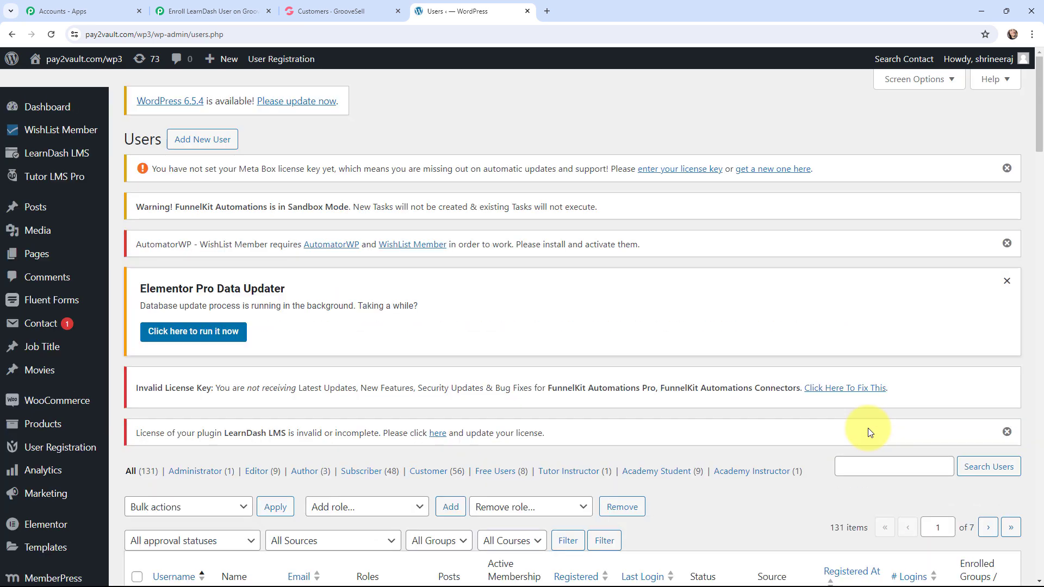
click(865, 468)
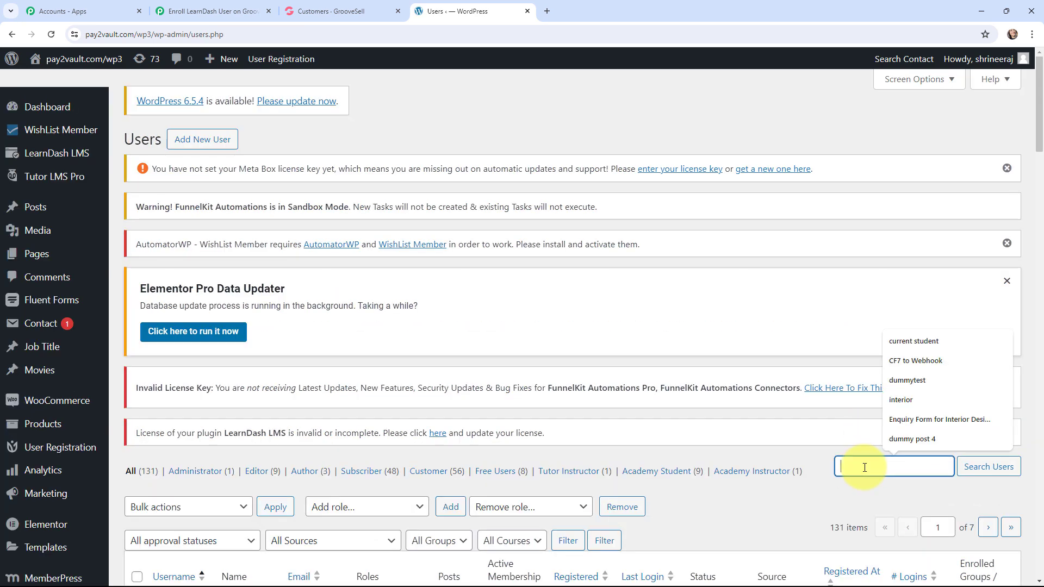
click(931, 343)
click(978, 471)
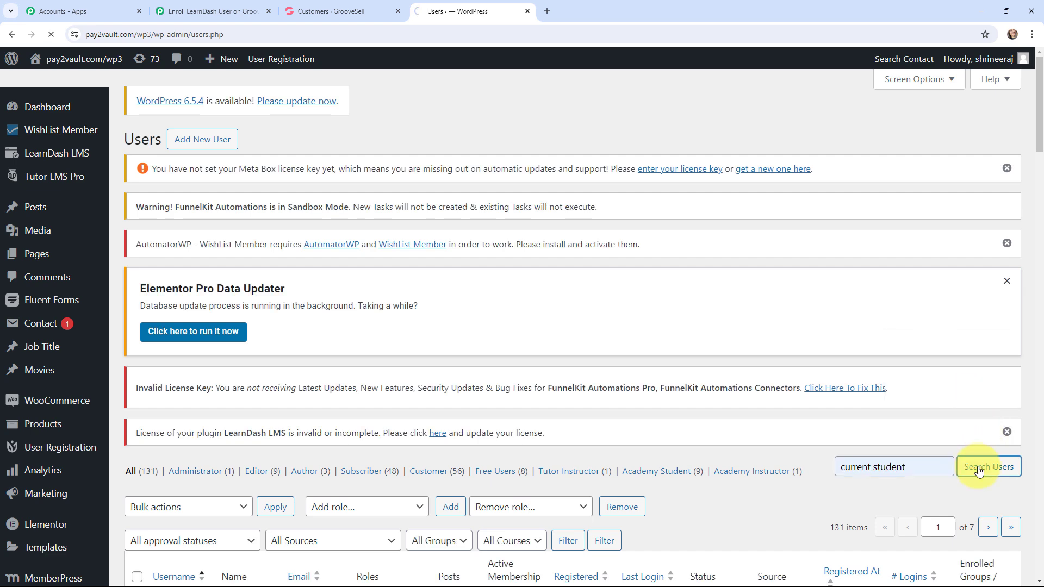
scroll(768, 434, down, 3)
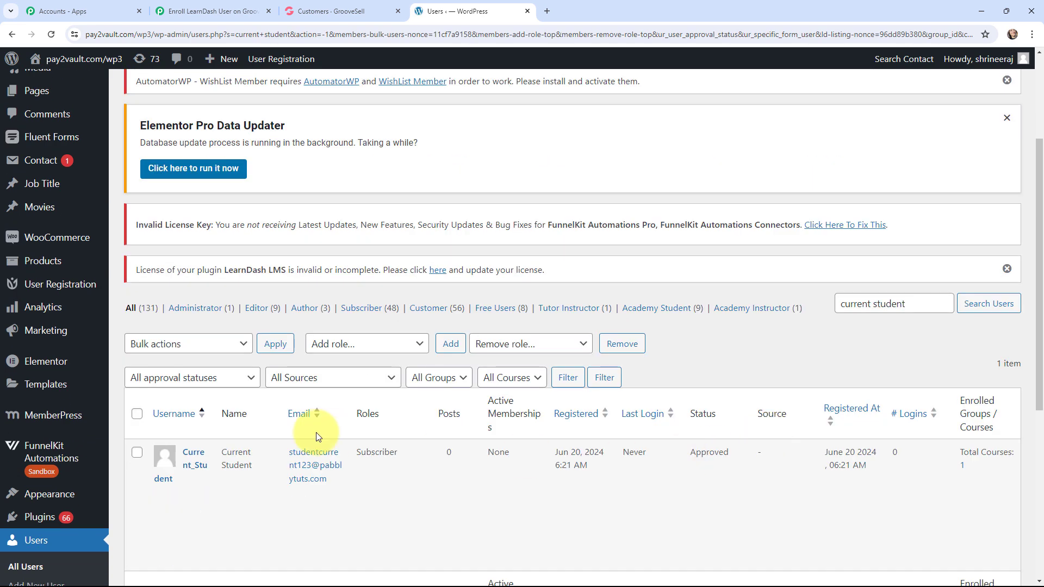
click(962, 465)
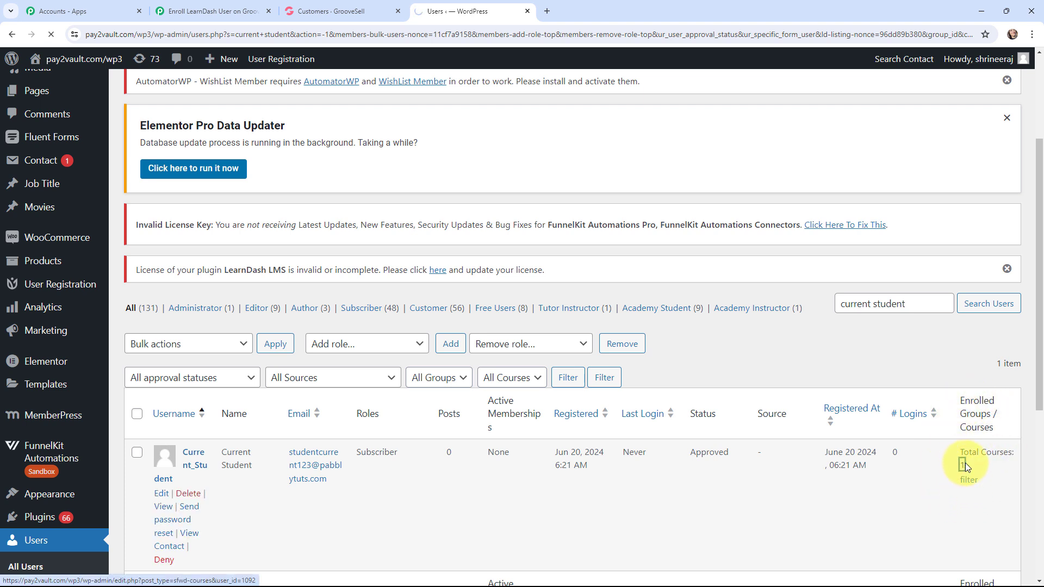